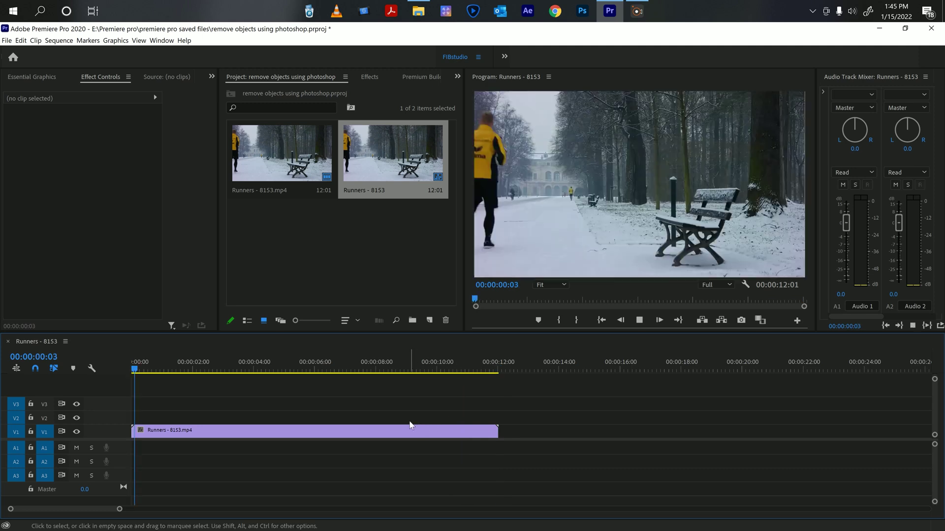
Step: Pause the runners clip and scrub back and forth to find the frame to export
{"action": "key", "text": "space"}
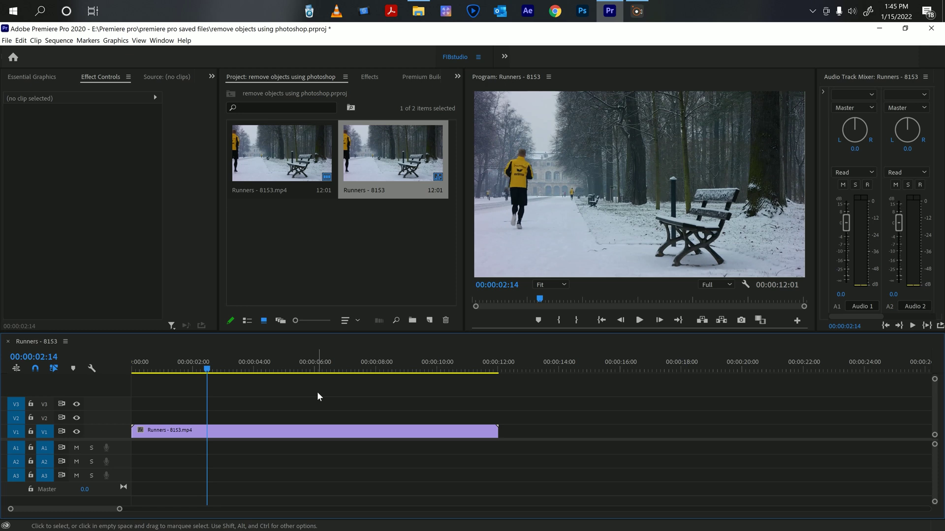
{"action": "left_click_drag", "start_coordinate": [207, 373], "coordinate": [230, 373]}
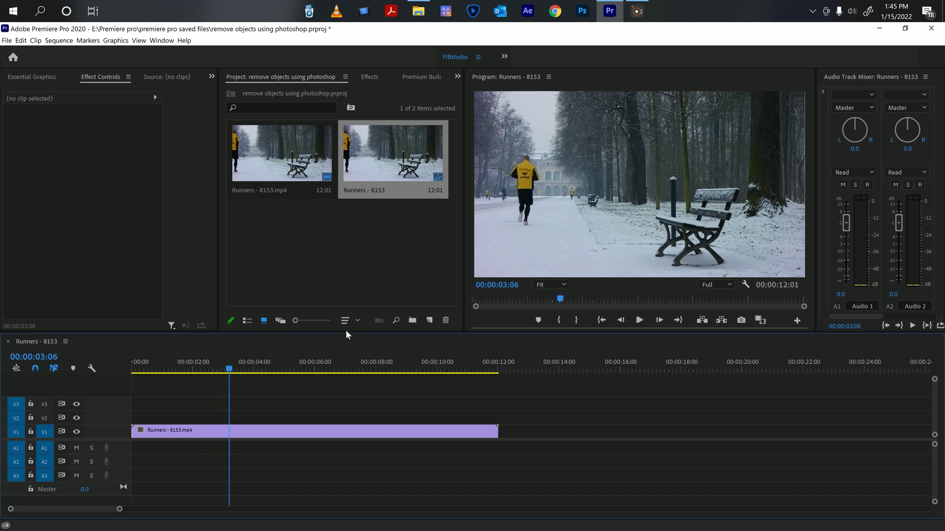
{"action": "mouse_move", "coordinate": [228, 370]}
{"action": "left_mouse_down"}
{"action": "mouse_move", "coordinate": [125, 368]}
{"action": "mouse_move", "coordinate": [224, 355]}
{"action": "left_mouse_up"}
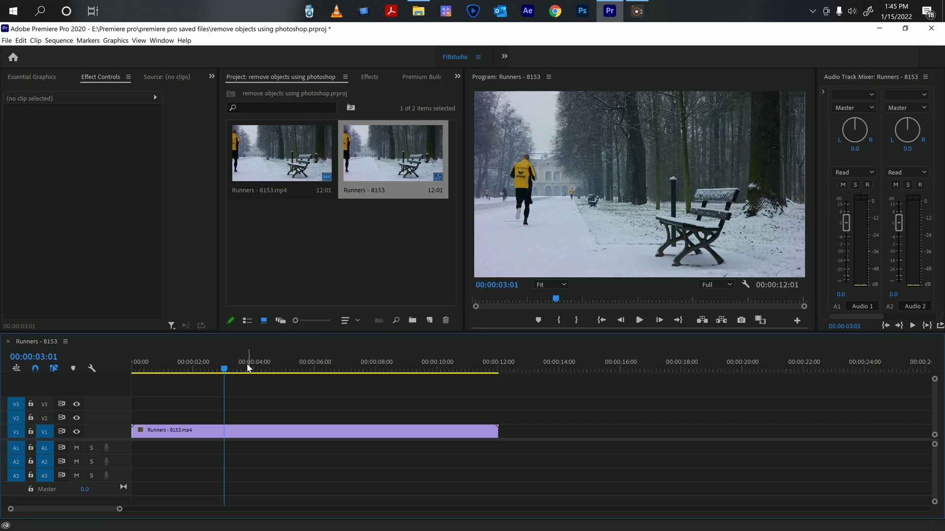
{"action": "mouse_move", "coordinate": [224, 370]}
{"action": "left_mouse_down"}
{"action": "mouse_move", "coordinate": [131, 375]}
{"action": "mouse_move", "coordinate": [225, 365]}
{"action": "left_mouse_up"}
{"action": "left_click_drag", "start_coordinate": [225, 372], "coordinate": [323, 345]}
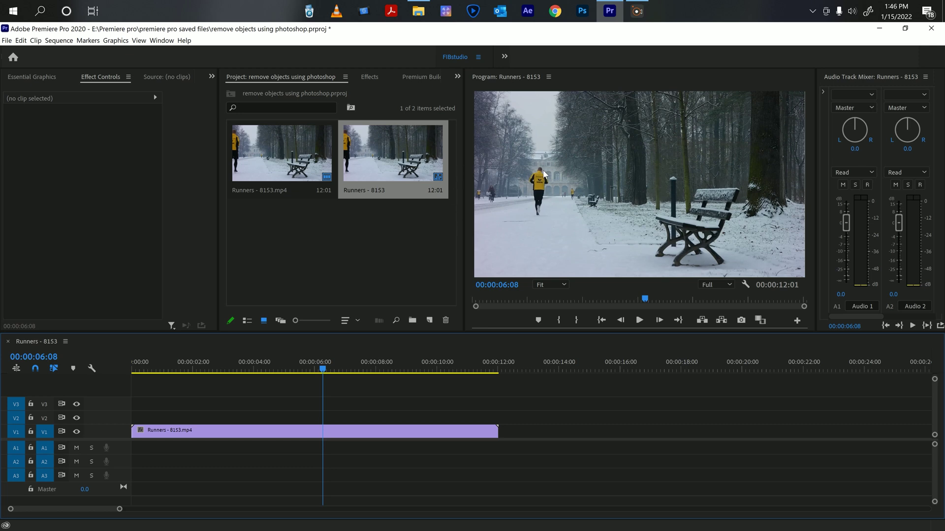
{"action": "left_click_drag", "start_coordinate": [324, 372], "coordinate": [436, 364]}
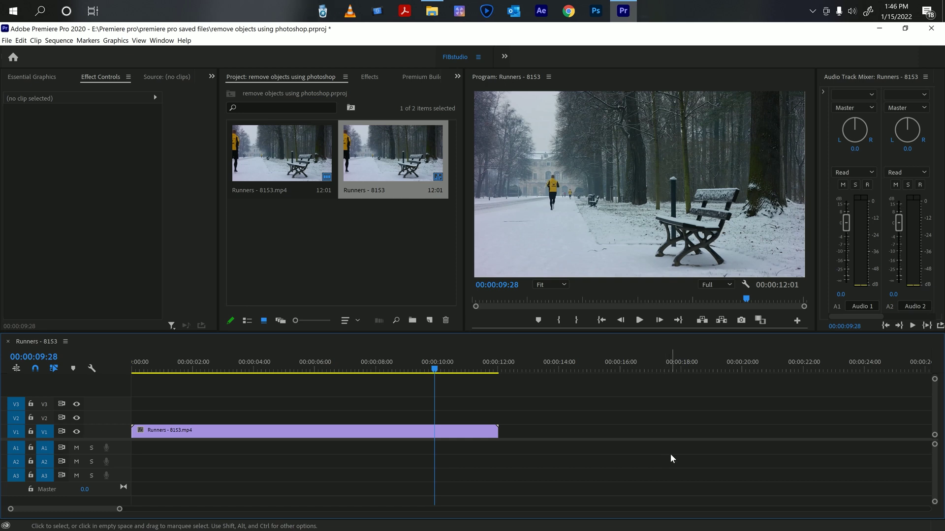
Step: Export the frame at 00:00:09:28 as a JPEG still
{"action": "left_click", "coordinate": [741, 321]}
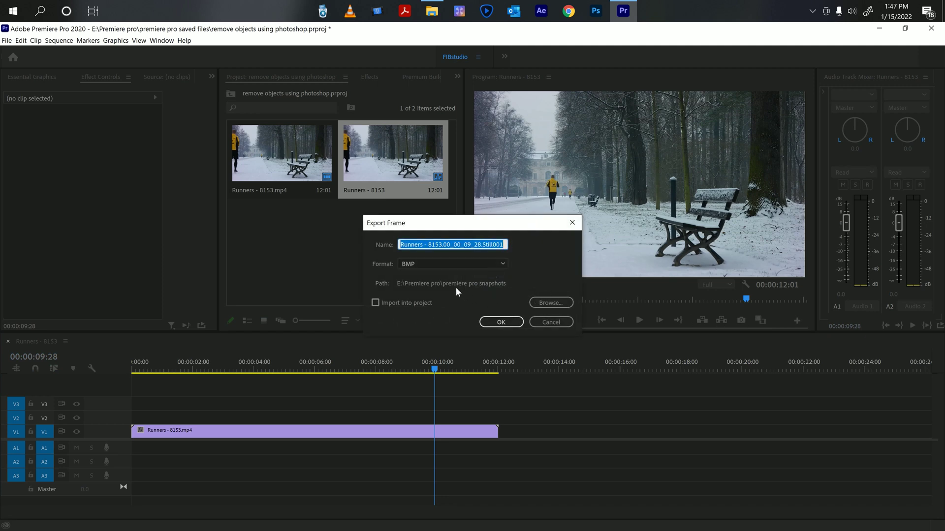
{"action": "left_click", "coordinate": [509, 323]}
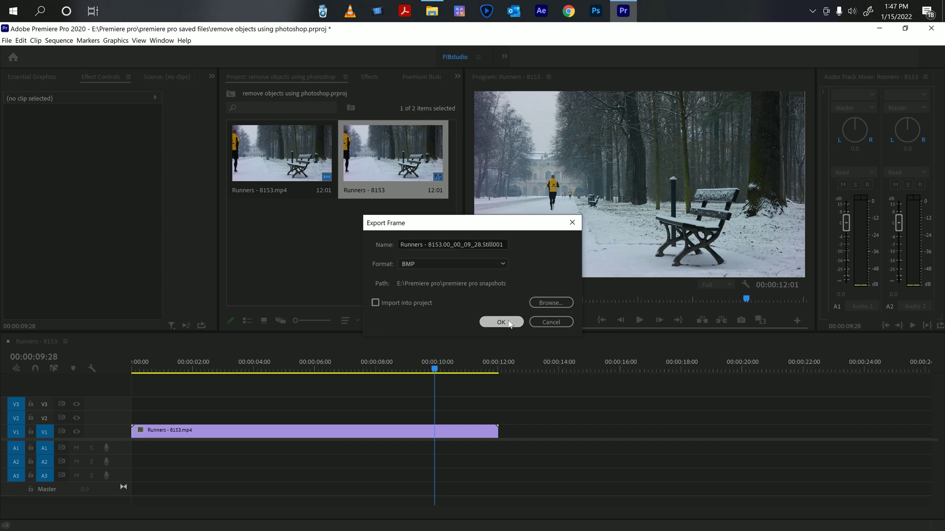
{"action": "left_click", "coordinate": [471, 265]}
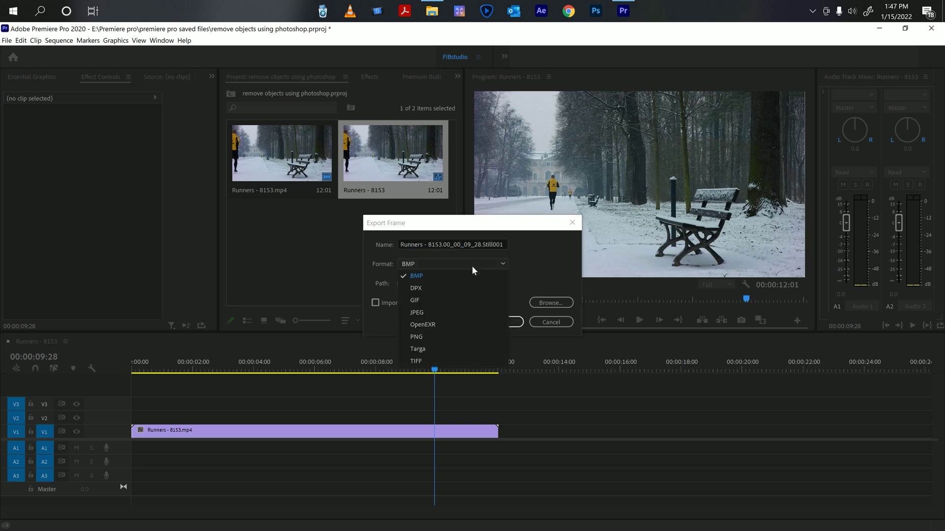
{"action": "left_click", "coordinate": [430, 312]}
{"action": "left_click", "coordinate": [512, 323]}
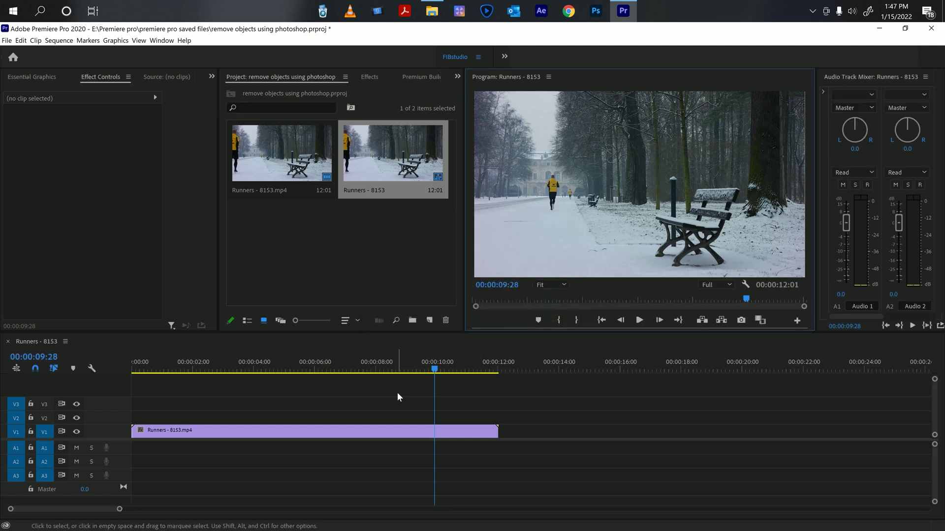
Step: Move to the clip's opening frame and export it as a second still
{"action": "left_click_drag", "start_coordinate": [435, 370], "coordinate": [428, 369]}
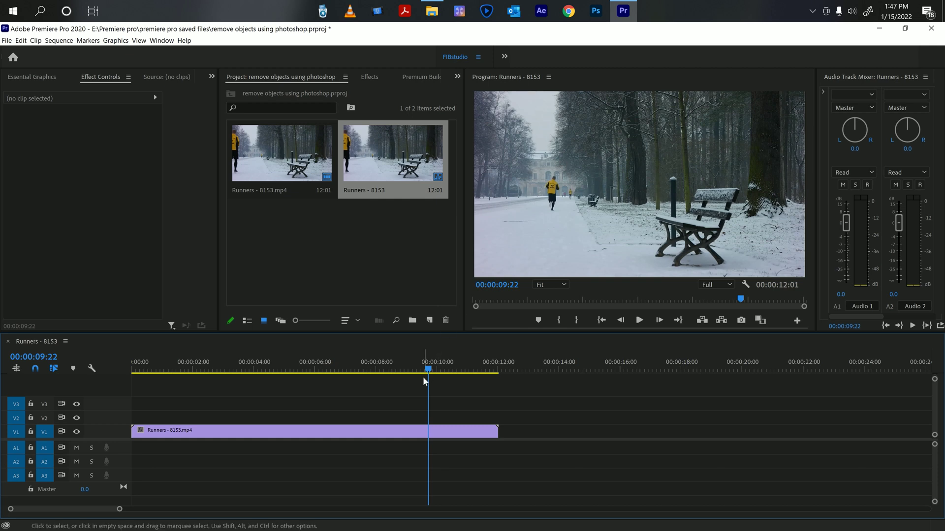
{"action": "left_click_drag", "start_coordinate": [428, 371], "coordinate": [85, 366]}
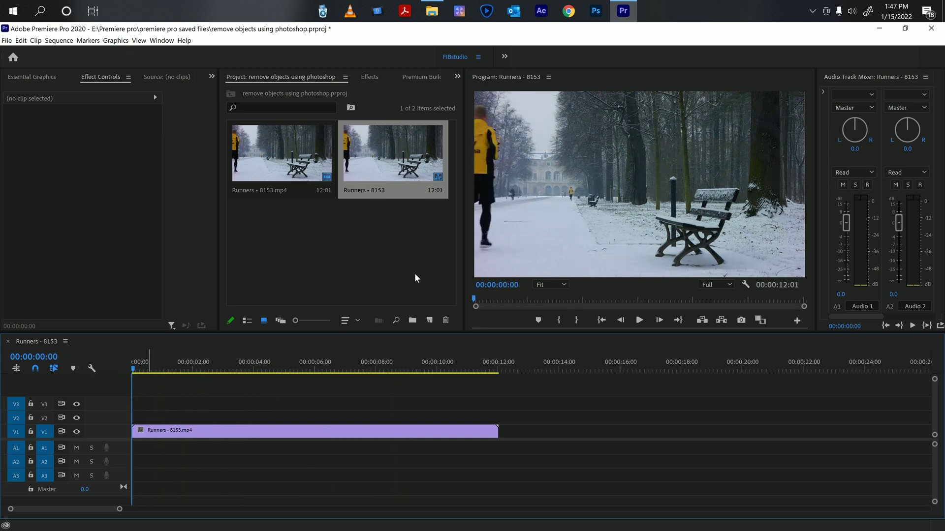
{"action": "left_click", "coordinate": [742, 321]}
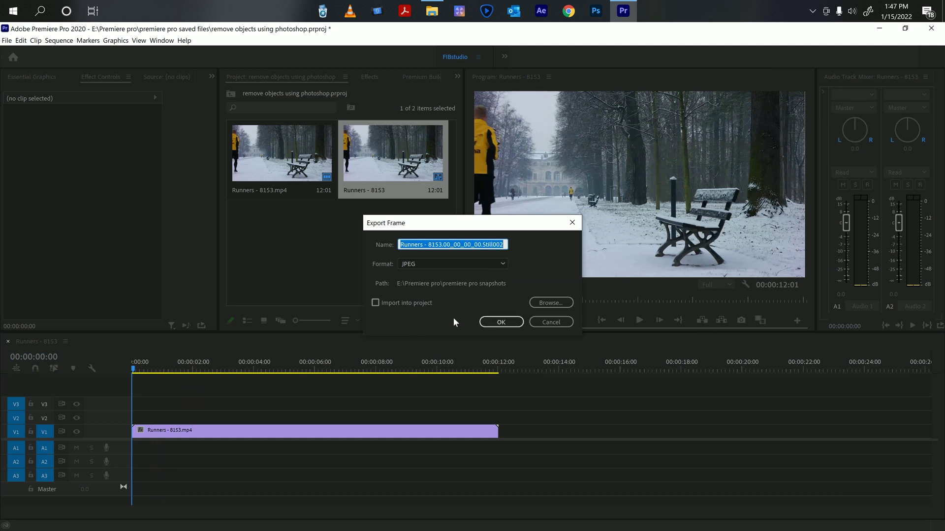
{"action": "left_click", "coordinate": [500, 323]}
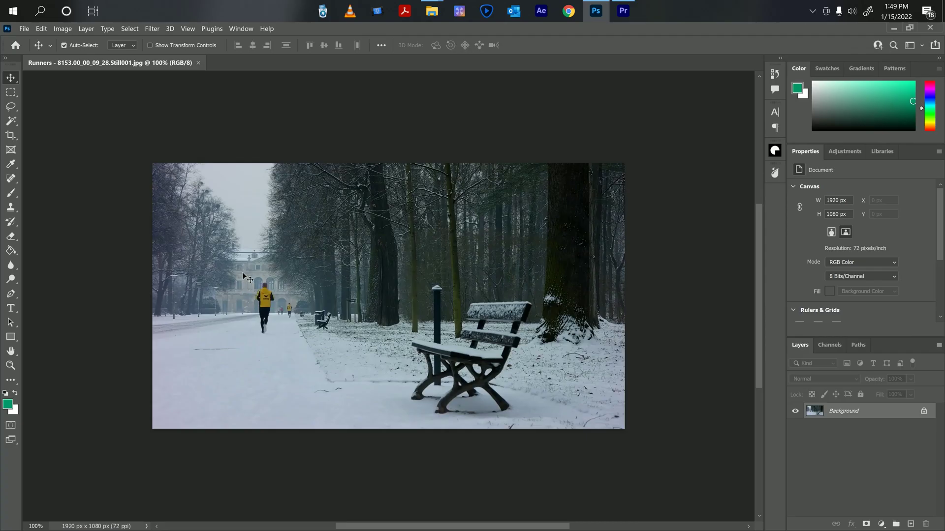
Step: Fit the image to the window, commit the placed opening-frame still, and compare it against the frame beneath
{"action": "key", "text": "ctrl+0"}
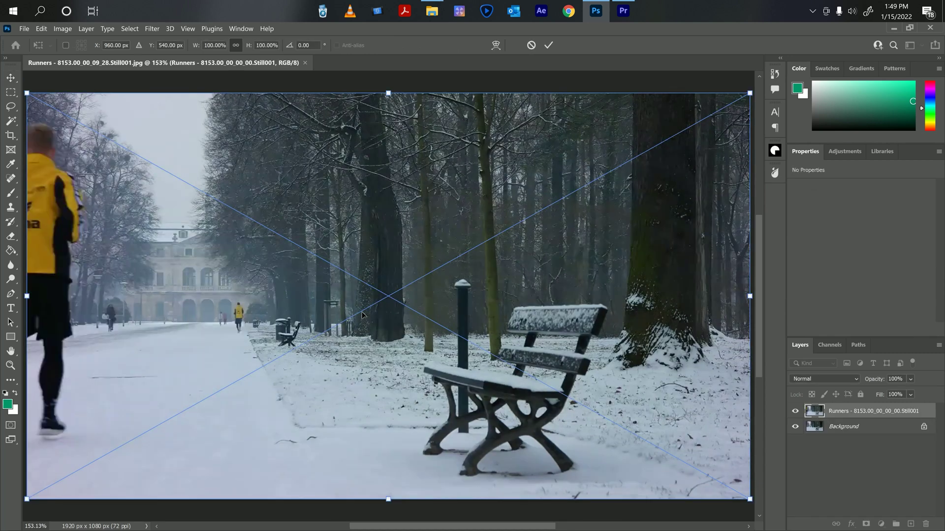
{"action": "key", "text": "Return"}
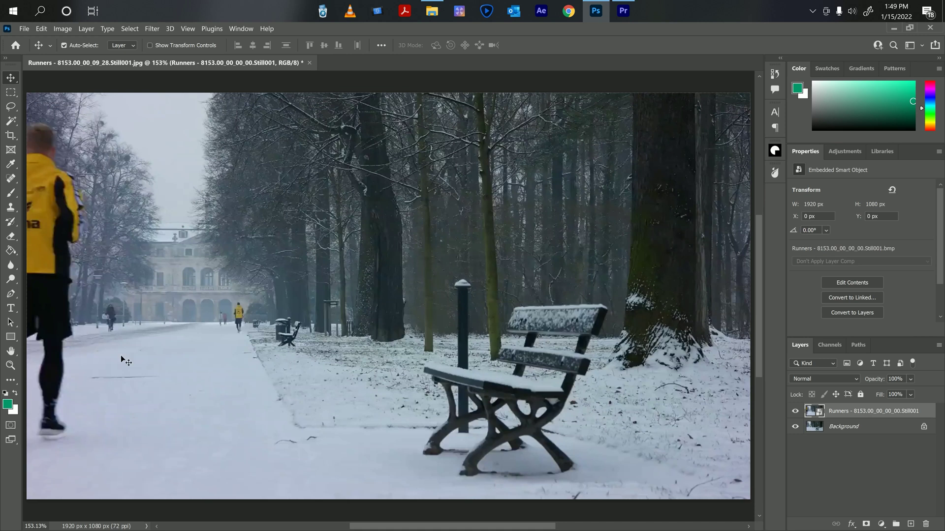
{"action": "left_click", "coordinate": [795, 411]}
{"action": "left_click", "coordinate": [795, 411]}
Step: Duplicate the Background layer, hide the original Background, and reselect the placed Runners layer
{"action": "left_click", "coordinate": [847, 429]}
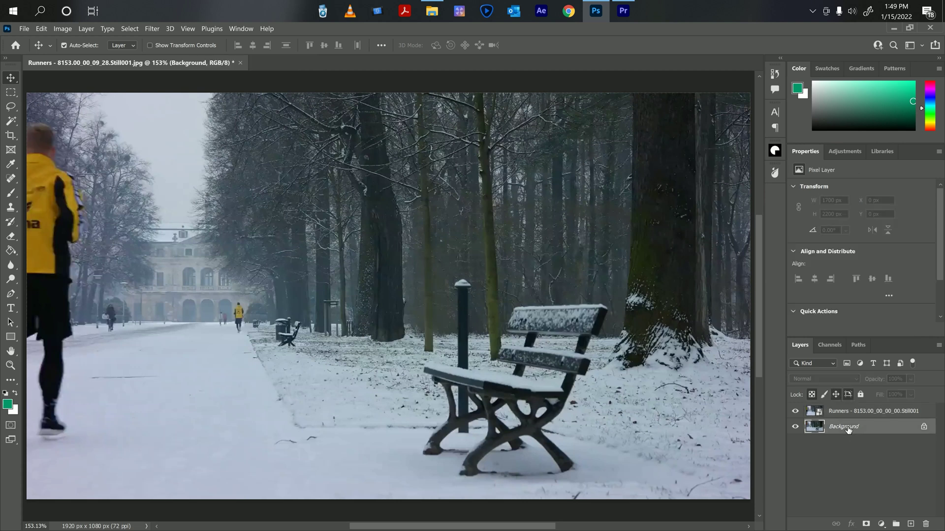
{"action": "key", "text": "ctrl+j"}
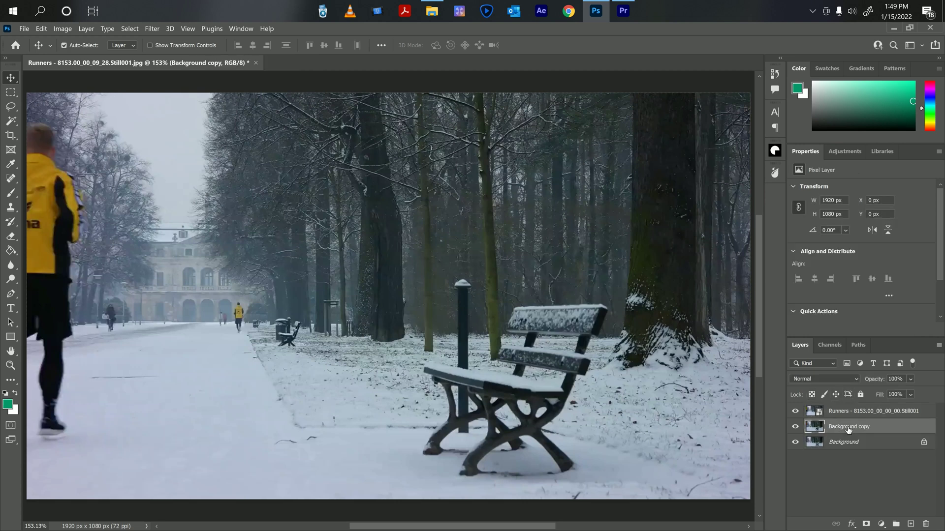
{"action": "left_click", "coordinate": [795, 442]}
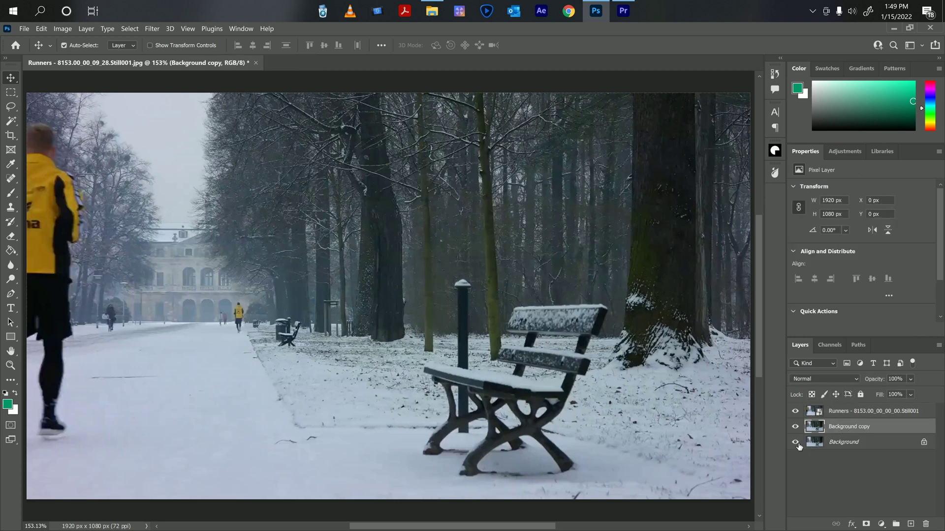
{"action": "left_click", "coordinate": [864, 412]}
{"action": "right_click", "coordinate": [864, 412]}
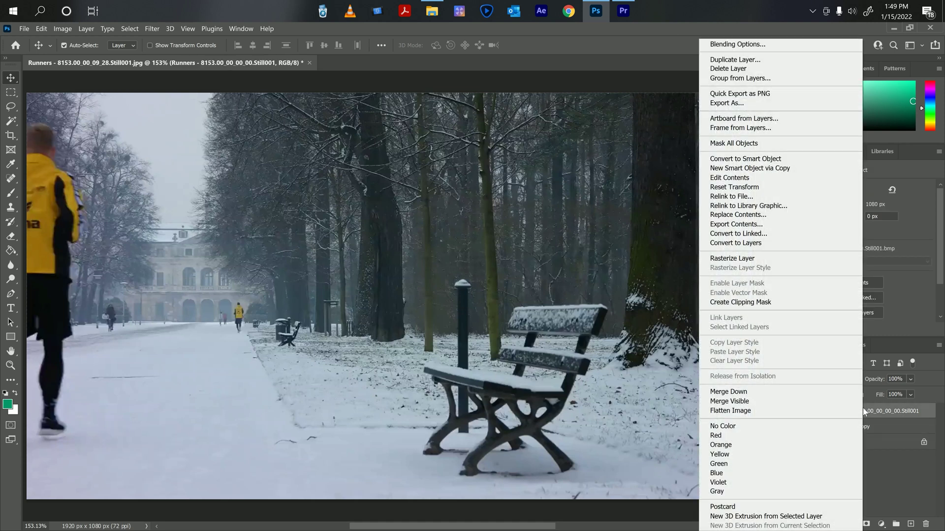
{"action": "left_click", "coordinate": [890, 479]}
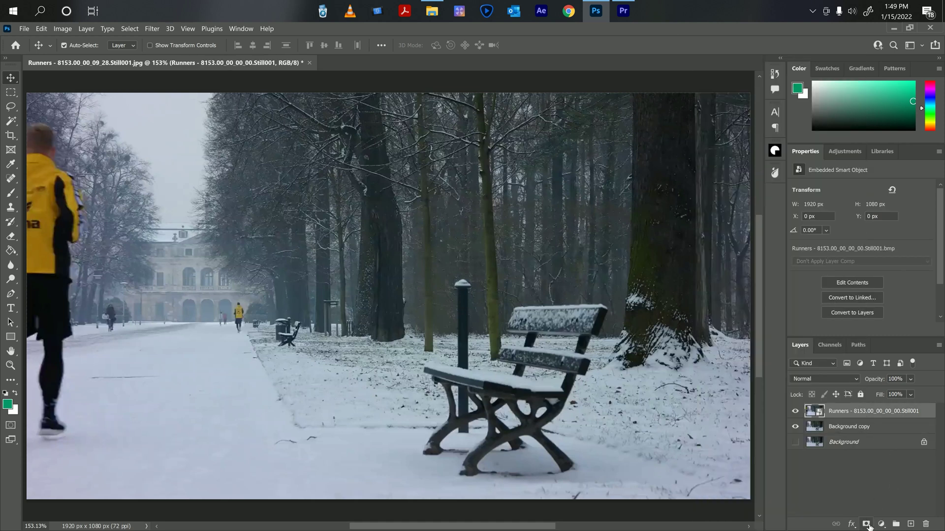
Step: Add a white layer mask to the Runners layer and pick a soft 296 px brush
{"action": "left_click", "coordinate": [867, 525]}
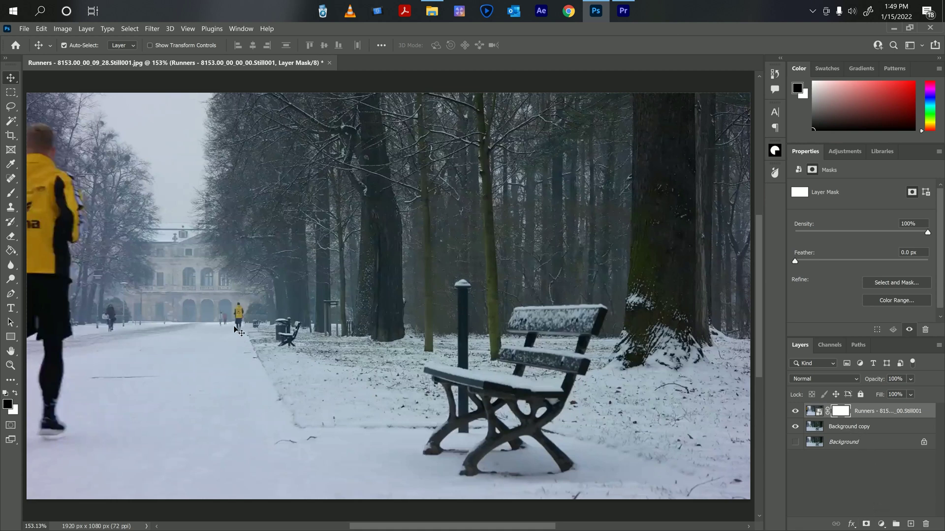
{"action": "key", "text": "b"}
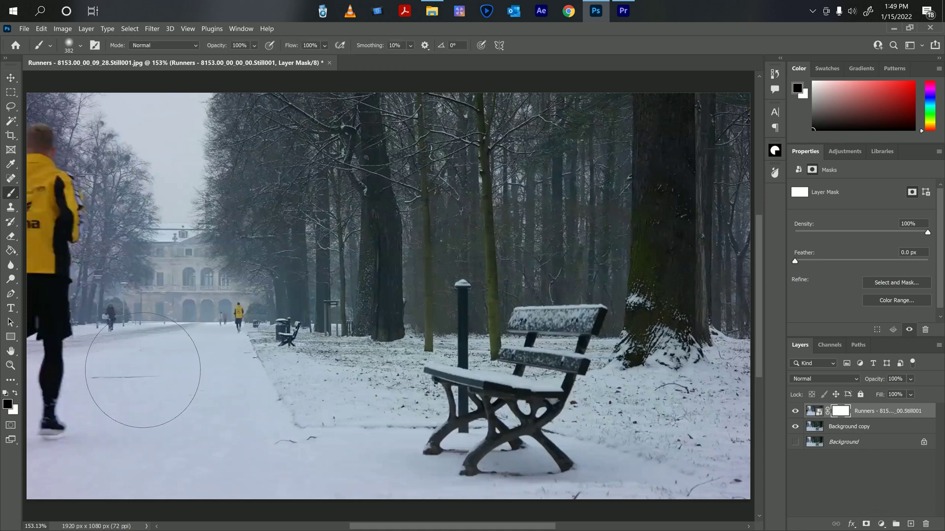
{"action": "right_click", "coordinate": [152, 368], "text": "alt"}
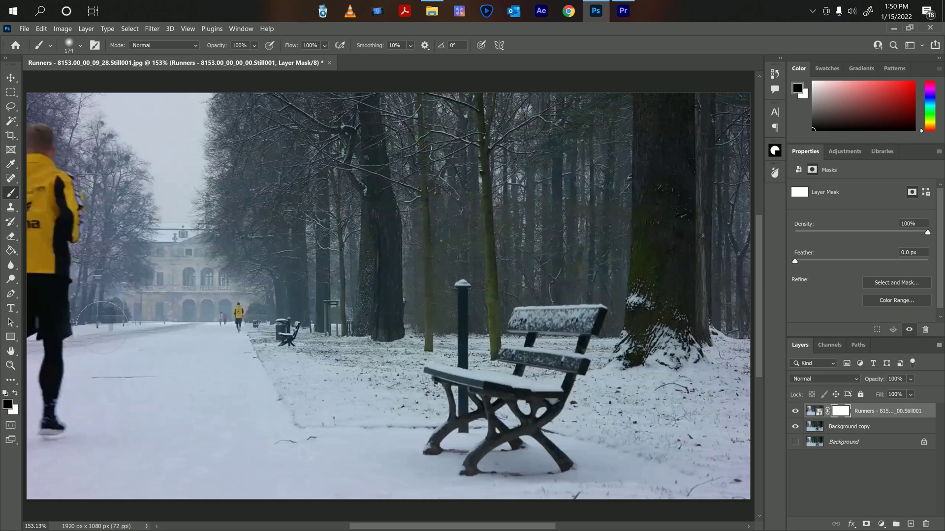
Step: Paint the runner out of the path on the mask, swapping to white, then deselect the layer
{"action": "mouse_move", "coordinate": [105, 314]}
{"action": "left_mouse_down"}
{"action": "mouse_move", "coordinate": [90, 290]}
{"action": "mouse_move", "coordinate": [55, 305]}
{"action": "mouse_move", "coordinate": [66, 412]}
{"action": "mouse_move", "coordinate": [32, 465]}
{"action": "mouse_move", "coordinate": [50, 496]}
{"action": "mouse_move", "coordinate": [45, 262]}
{"action": "mouse_move", "coordinate": [53, 232]}
{"action": "mouse_move", "coordinate": [29, 161]}
{"action": "mouse_move", "coordinate": [36, 147]}
{"action": "mouse_move", "coordinate": [57, 161]}
{"action": "mouse_move", "coordinate": [80, 224]}
{"action": "left_mouse_up"}
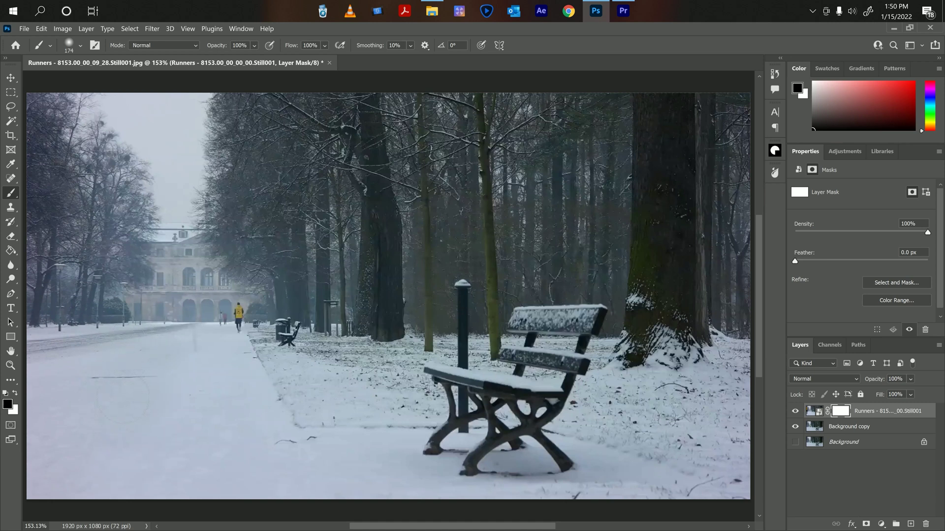
{"action": "left_click_drag", "start_coordinate": [69, 415], "coordinate": [99, 411]}
{"action": "left_click_drag", "start_coordinate": [185, 375], "coordinate": [182, 354]}
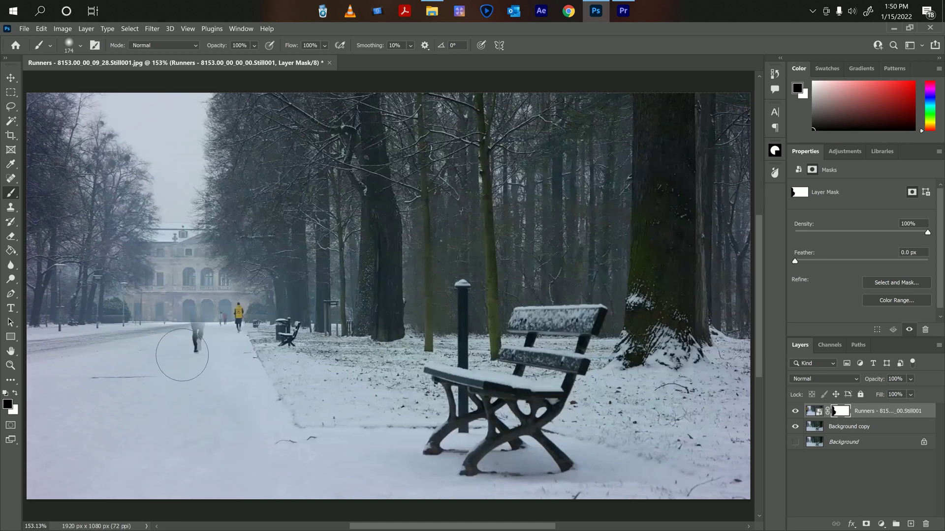
{"action": "key", "text": "x"}
{"action": "mouse_move", "coordinate": [184, 350]}
{"action": "left_mouse_down"}
{"action": "mouse_move", "coordinate": [194, 327]}
{"action": "mouse_move", "coordinate": [169, 348]}
{"action": "mouse_move", "coordinate": [179, 342]}
{"action": "left_mouse_up"}
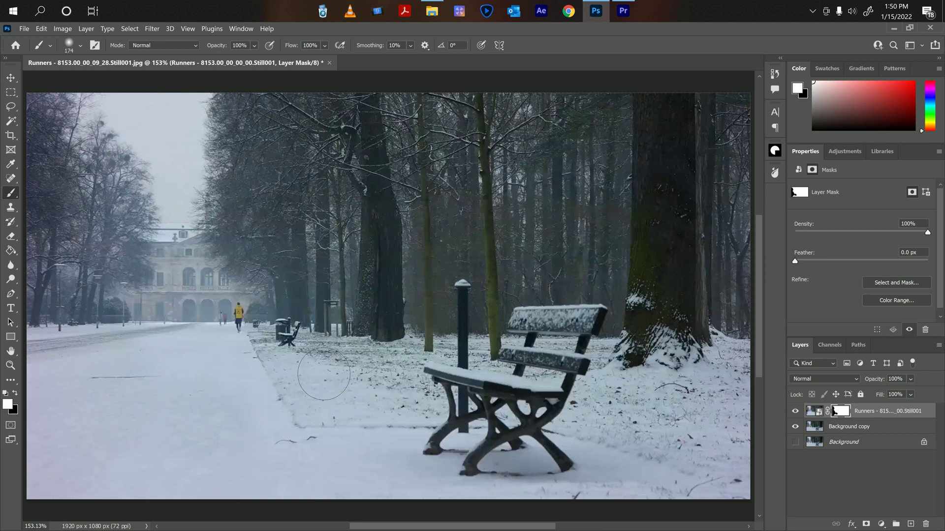
{"action": "left_click", "coordinate": [831, 482]}
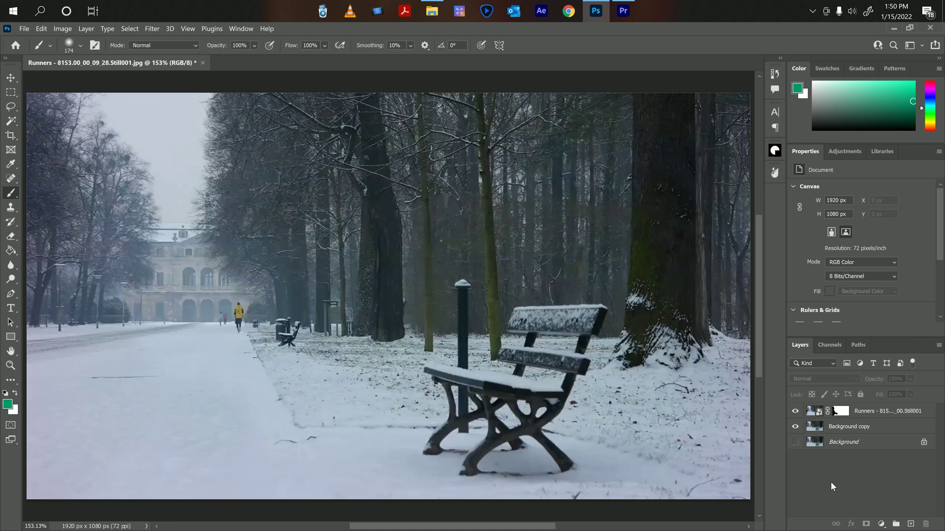
Step: Export the composite via Export As as a 1920 x 1080 JPG and minimize Photoshop
{"action": "key", "text": "ctrl+alt+shift+w"}
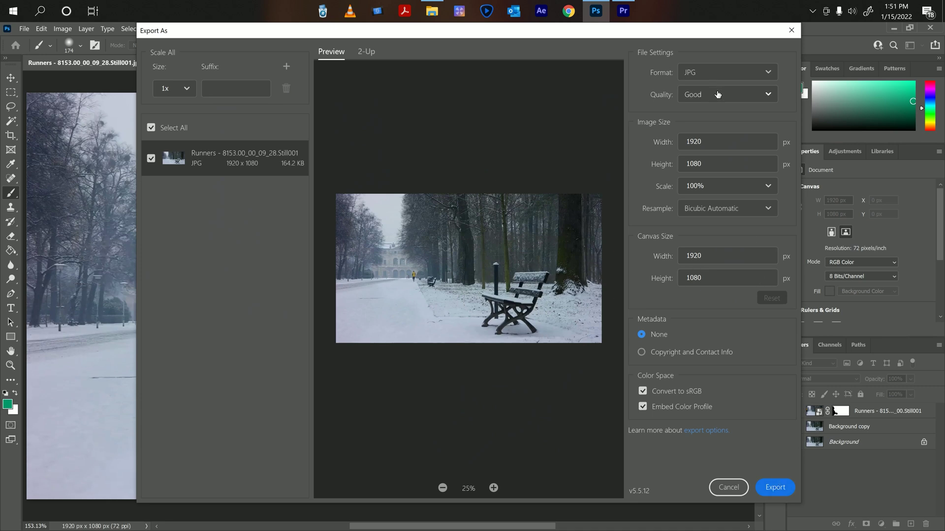
{"action": "left_click", "coordinate": [775, 488]}
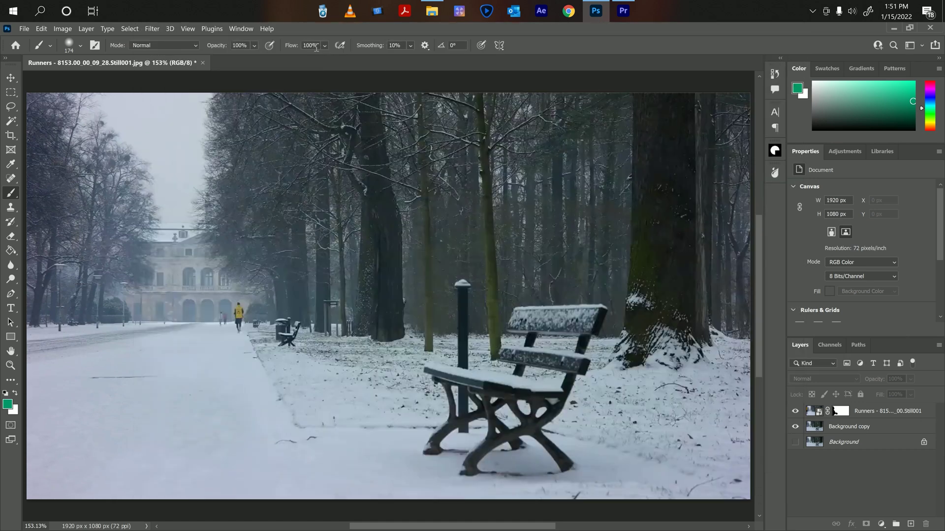
{"action": "left_click", "coordinate": [894, 28]}
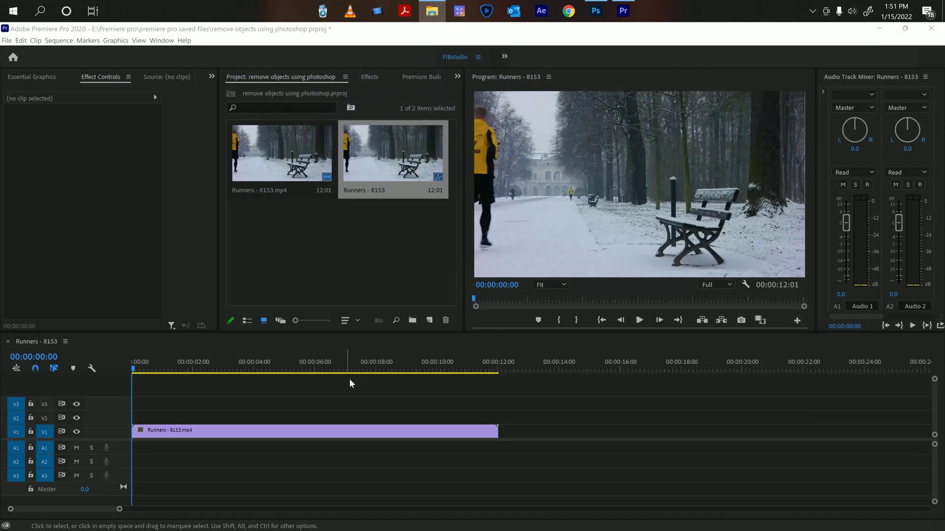
Step: Import Runners - 8153.00_00_09_28.Still001.jpg from File Explorer into the Project panel
{"action": "left_click", "coordinate": [185, 406]}
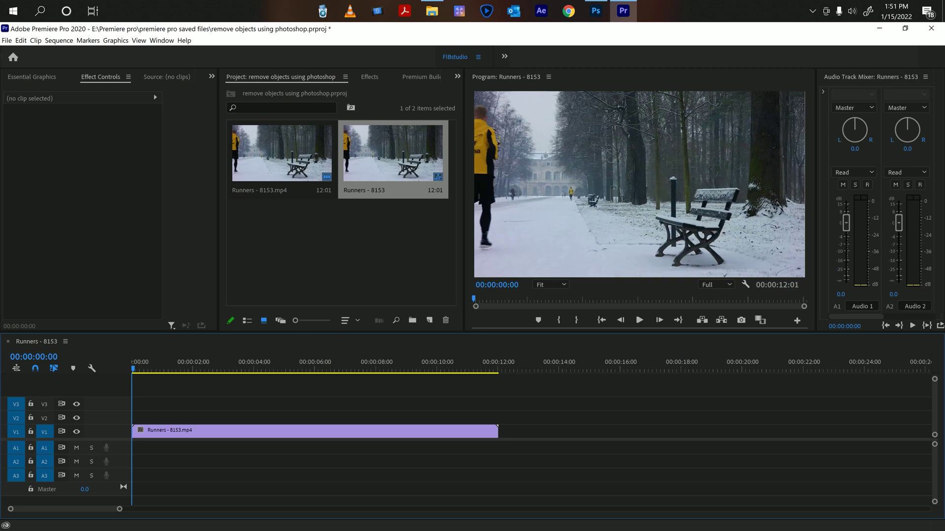
{"action": "key", "text": "alt+Tab"}
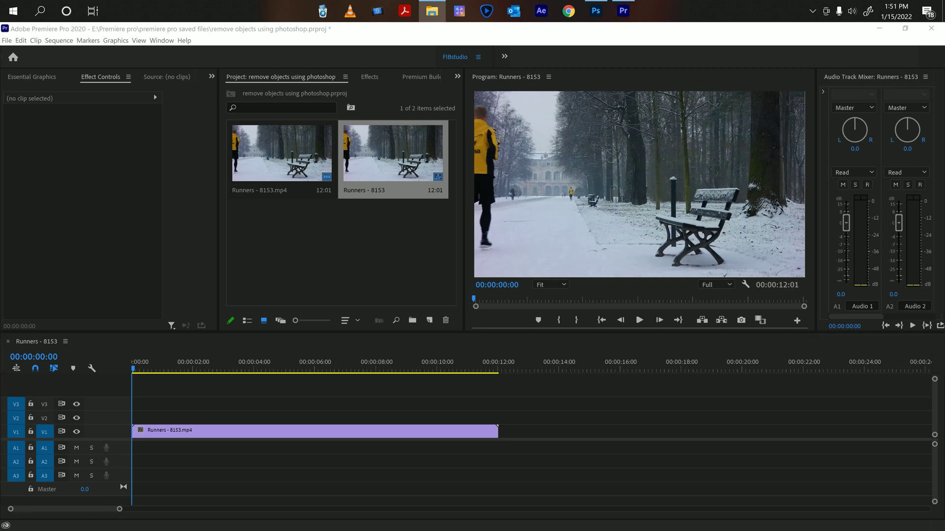
{"action": "left_click_drag", "start_coordinate": [0, 167], "coordinate": [332, 273]}
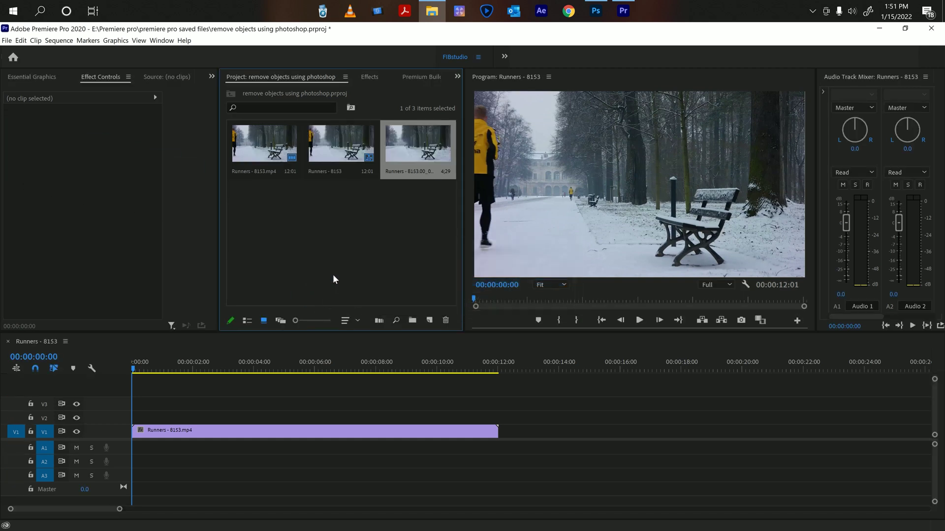
Step: Place the still on V2, extend it to the video's full 12 seconds, and select it
{"action": "left_click_drag", "start_coordinate": [424, 136], "coordinate": [139, 418]}
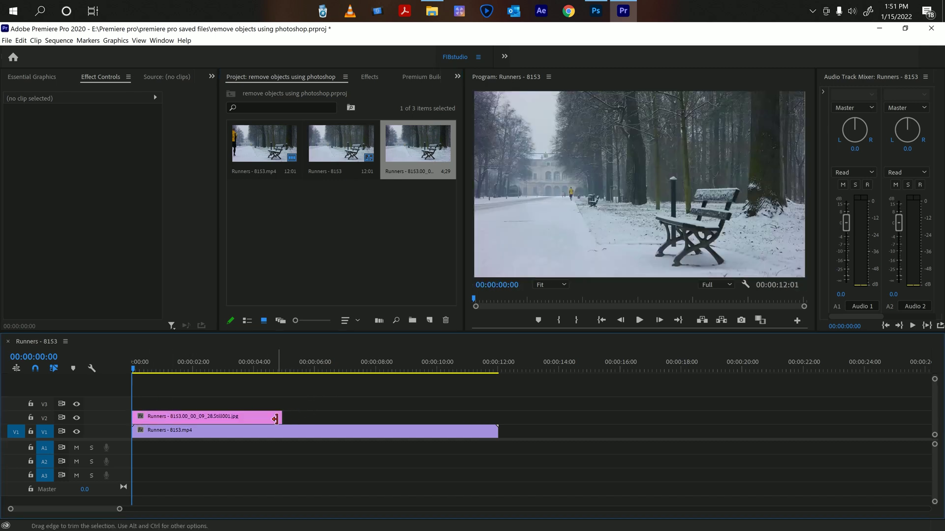
{"action": "left_click_drag", "start_coordinate": [282, 416], "coordinate": [501, 418]}
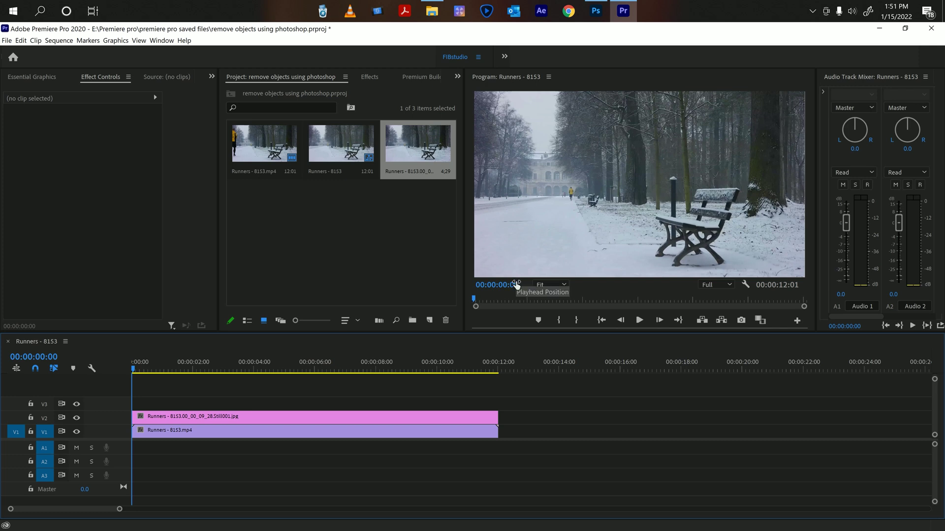
{"action": "left_click", "coordinate": [212, 416]}
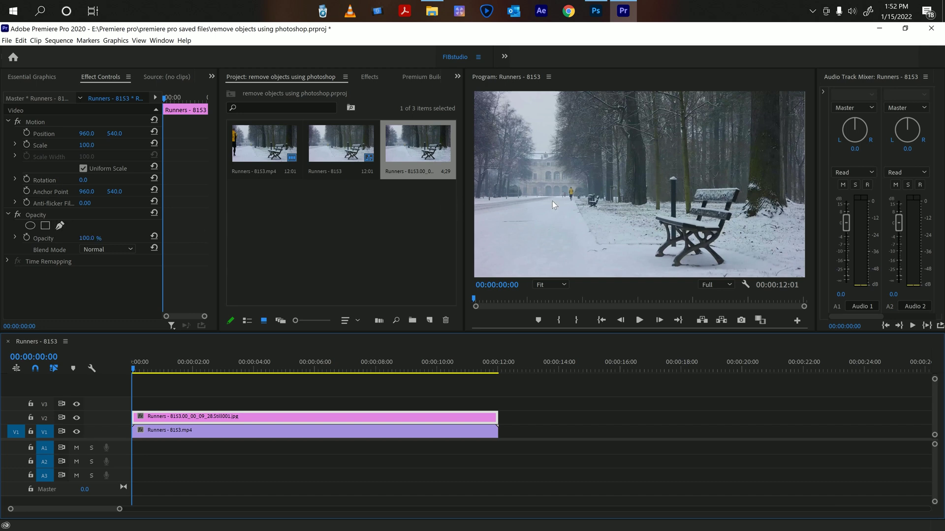
{"action": "left_click", "coordinate": [560, 282]}
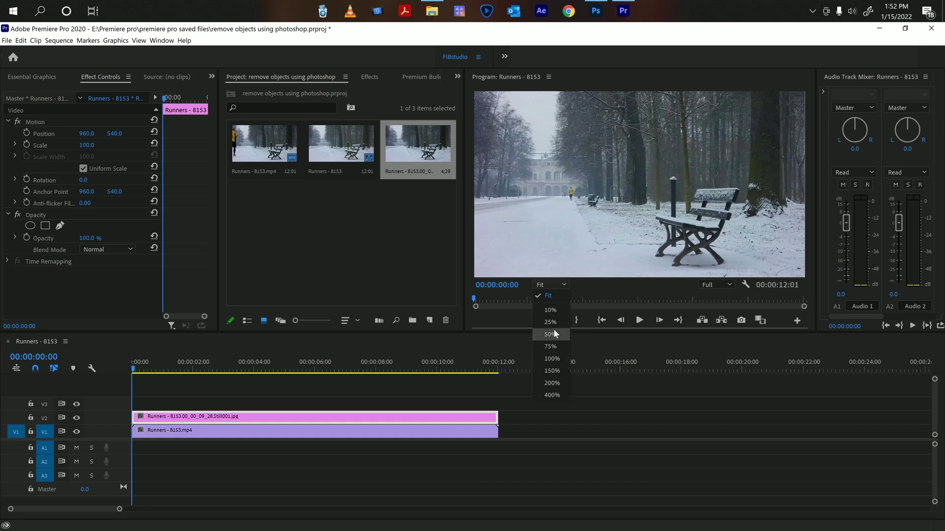
{"action": "left_click", "coordinate": [553, 330]}
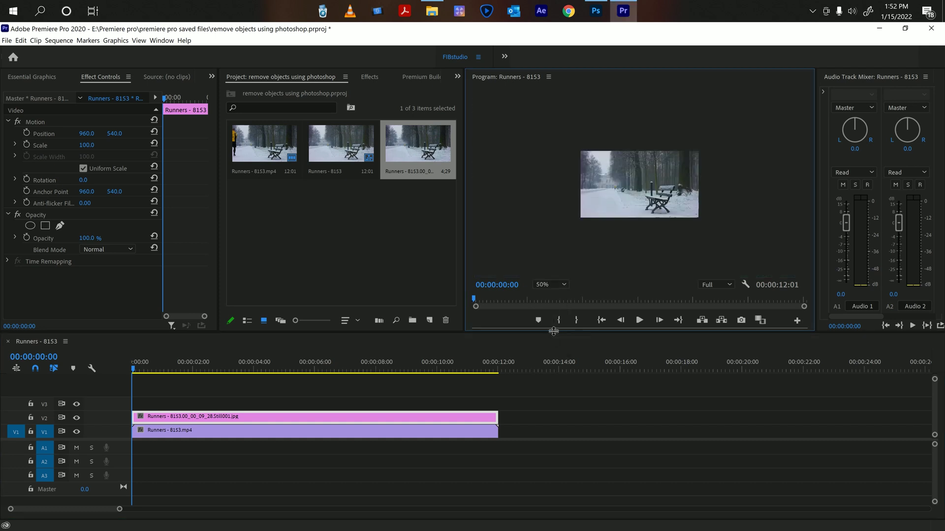
{"action": "left_click", "coordinate": [548, 286]}
{"action": "left_click", "coordinate": [550, 346]}
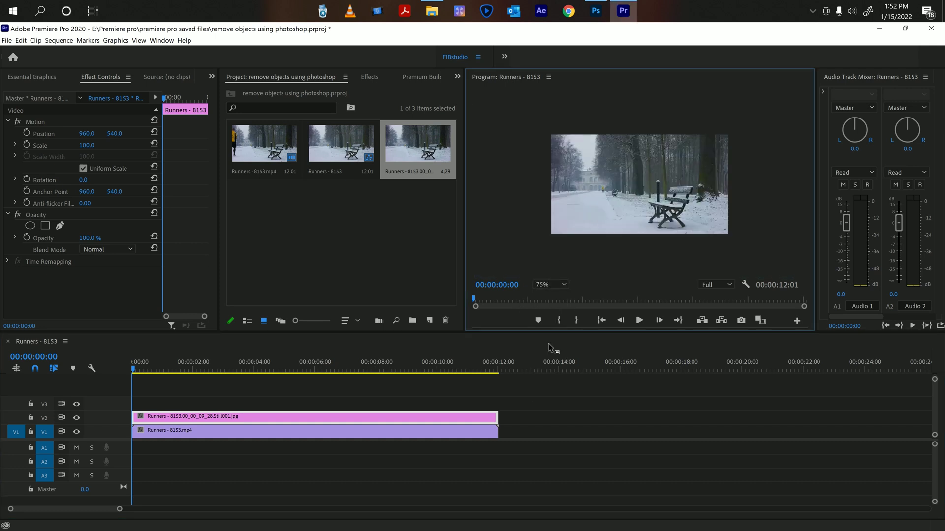
{"action": "left_click", "coordinate": [549, 285]}
{"action": "left_click", "coordinate": [552, 358]}
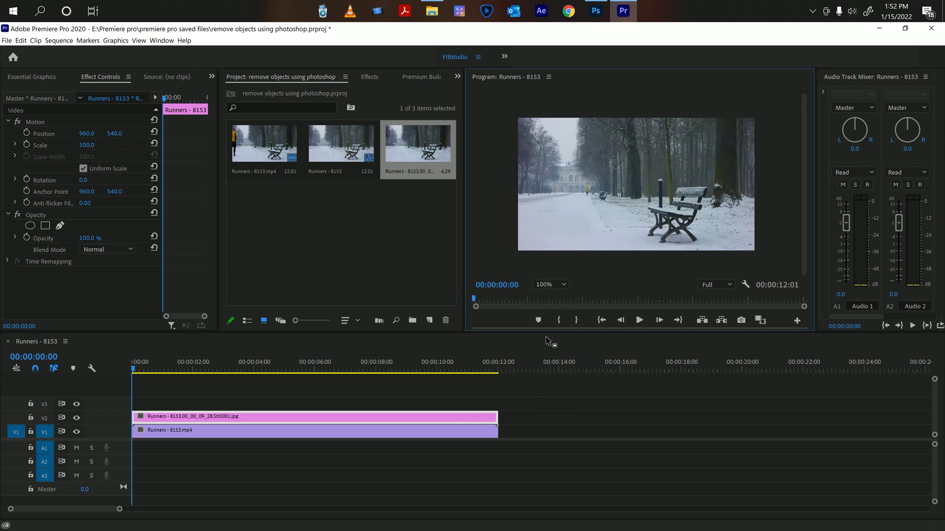
{"action": "left_click", "coordinate": [549, 284]}
{"action": "left_click", "coordinate": [549, 296]}
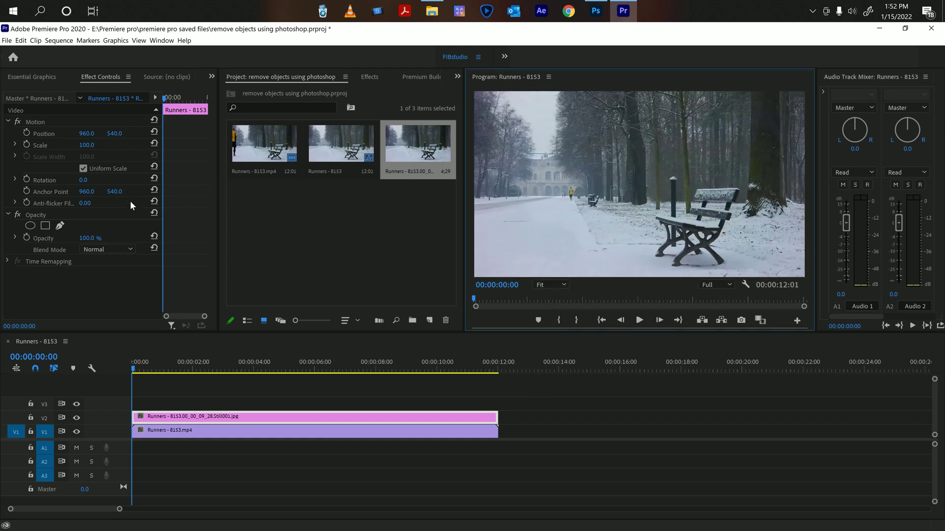
Step: Add a rectangle opacity mask to the still and position it over the building and path
{"action": "left_click", "coordinate": [45, 225]}
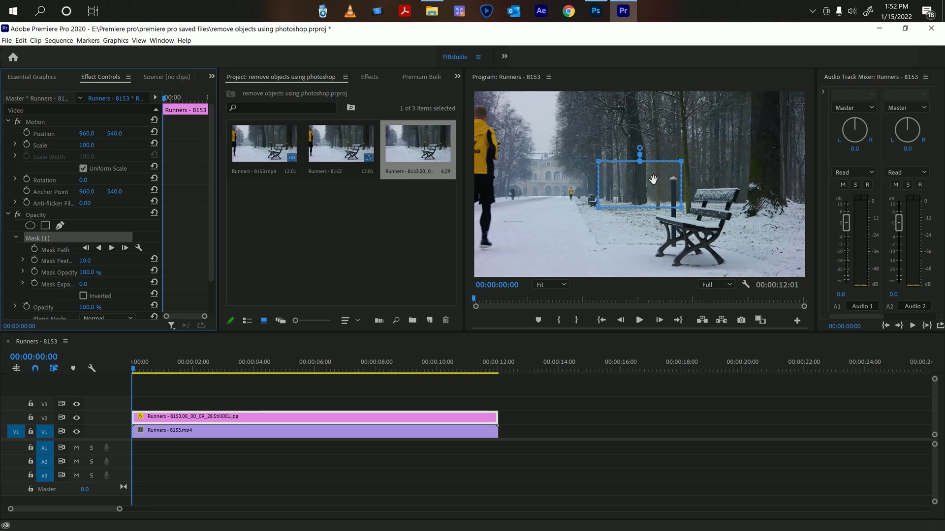
{"action": "left_click_drag", "start_coordinate": [651, 182], "coordinate": [530, 202]}
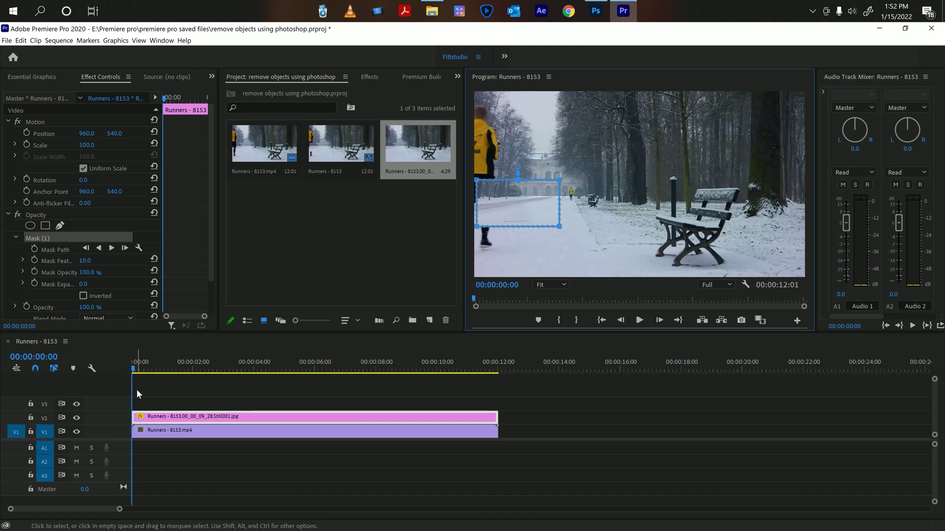
{"action": "left_click_drag", "start_coordinate": [136, 369], "coordinate": [498, 354]}
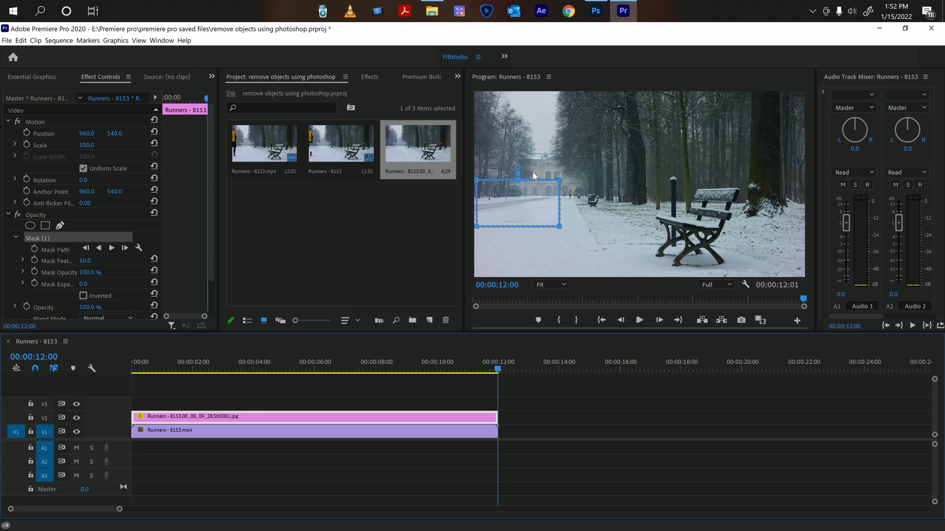
{"action": "left_click_drag", "start_coordinate": [523, 202], "coordinate": [520, 161]}
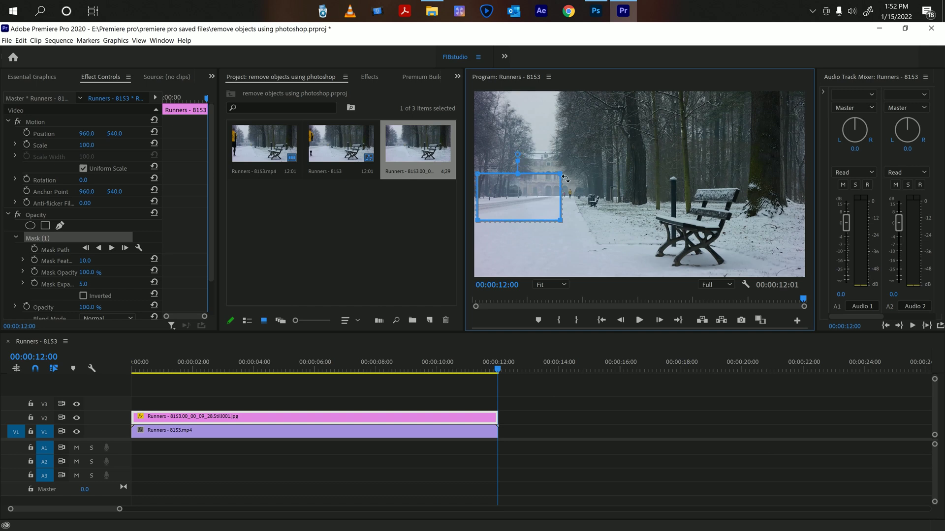
Step: Stretch the mask's corners past the frame's left top and bottom, adding an edge point
{"action": "left_click_drag", "start_coordinate": [561, 174], "coordinate": [560, 91]}
{"action": "left_click_drag", "start_coordinate": [478, 175], "coordinate": [468, 91]}
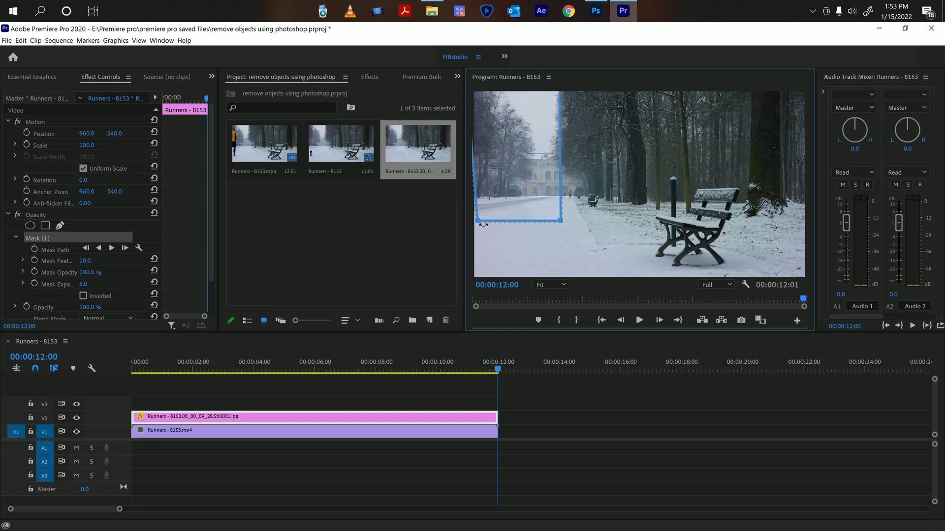
{"action": "left_click_drag", "start_coordinate": [479, 222], "coordinate": [475, 291]}
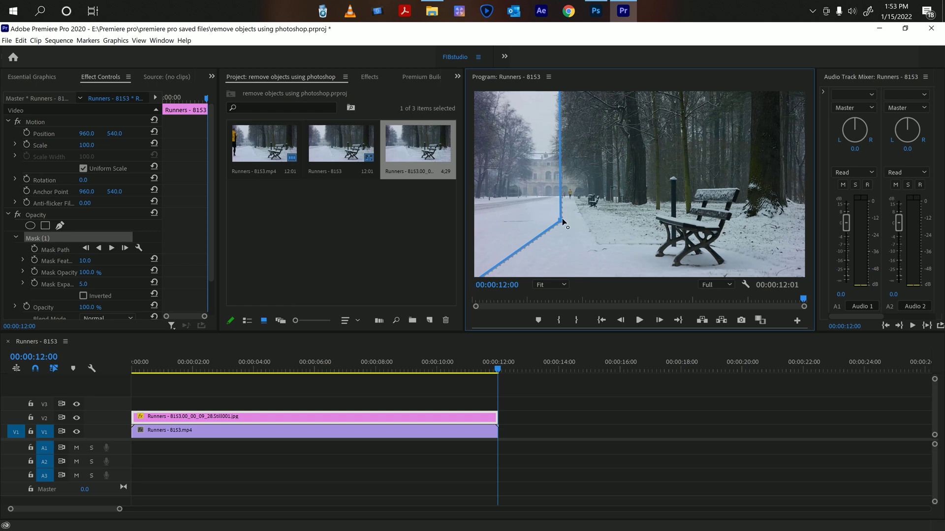
{"action": "left_click_drag", "start_coordinate": [562, 221], "coordinate": [564, 288]}
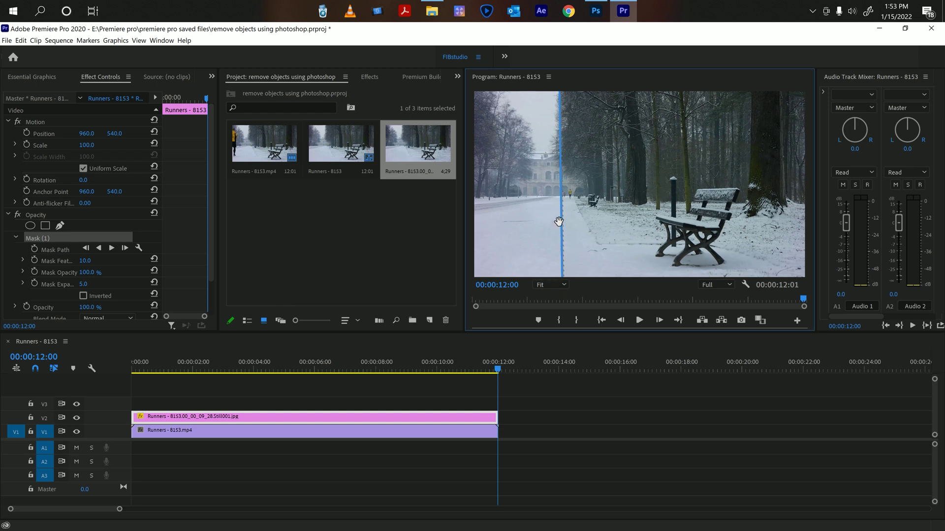
{"action": "left_click", "coordinate": [561, 200]}
{"action": "left_click_drag", "start_coordinate": [559, 200], "coordinate": [560, 201]}
{"action": "left_click", "coordinate": [519, 406]}
{"action": "key", "text": "Home"}
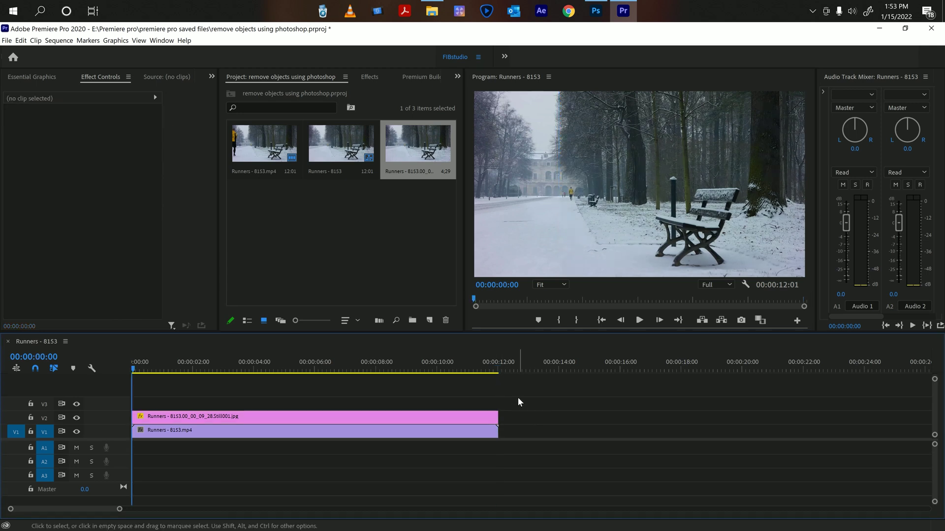
{"action": "key", "text": "space"}
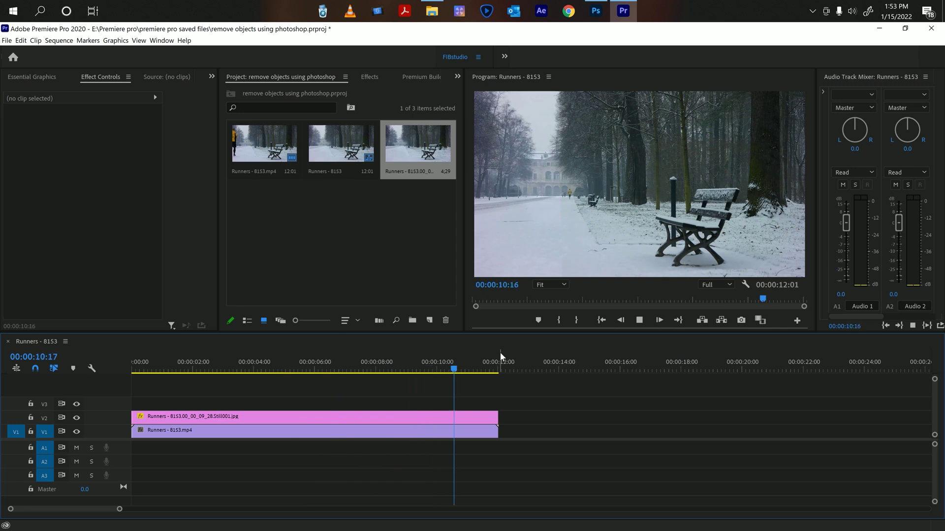
{"action": "key", "text": "space"}
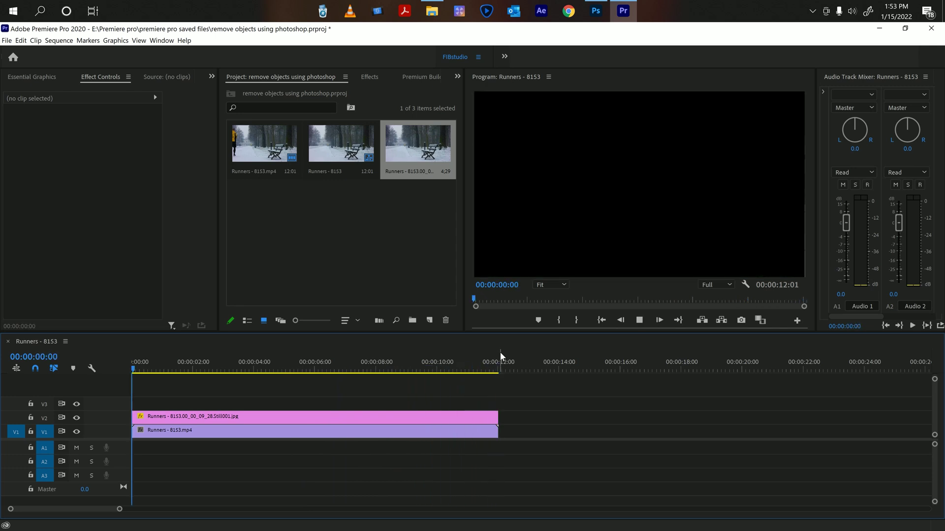
{"action": "left_click_drag", "start_coordinate": [495, 370], "coordinate": [499, 371]}
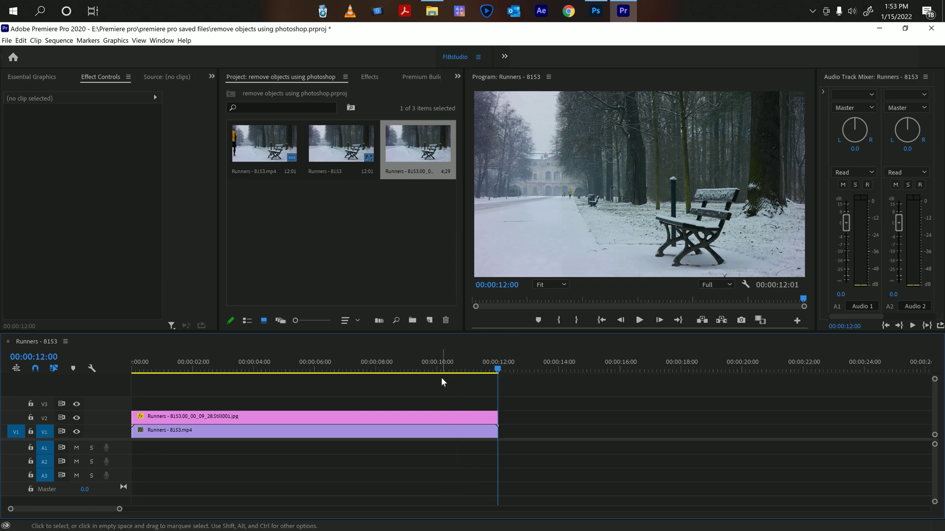
Step: Show the V2 still's Mask (1) outline, zoom the timeline to frames, and step to 00:00:11:29
{"action": "left_click", "coordinate": [441, 418]}
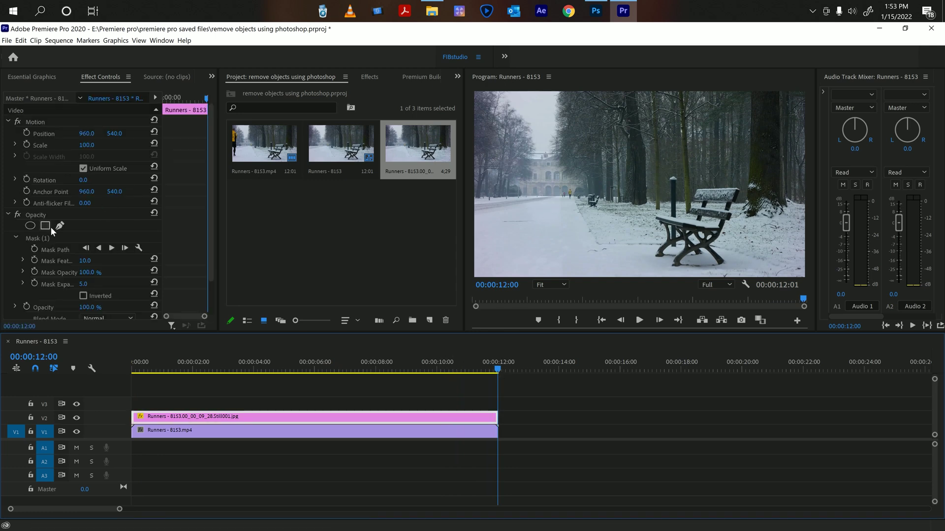
{"action": "left_click", "coordinate": [31, 240]}
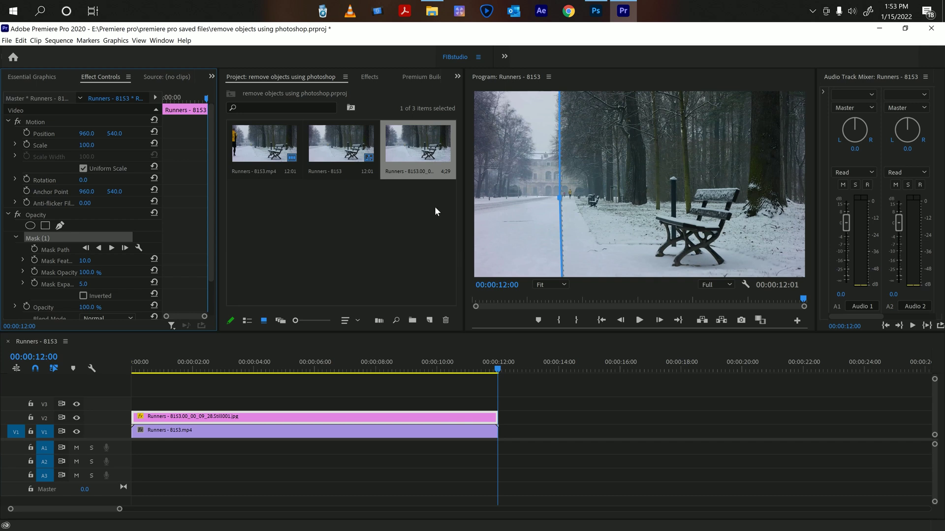
{"action": "scroll", "coordinate": [584, 328], "scroll_direction": "up", "scroll_amount": 2}
{"action": "scroll", "coordinate": [548, 384], "scroll_direction": "down", "scroll_amount": 1}
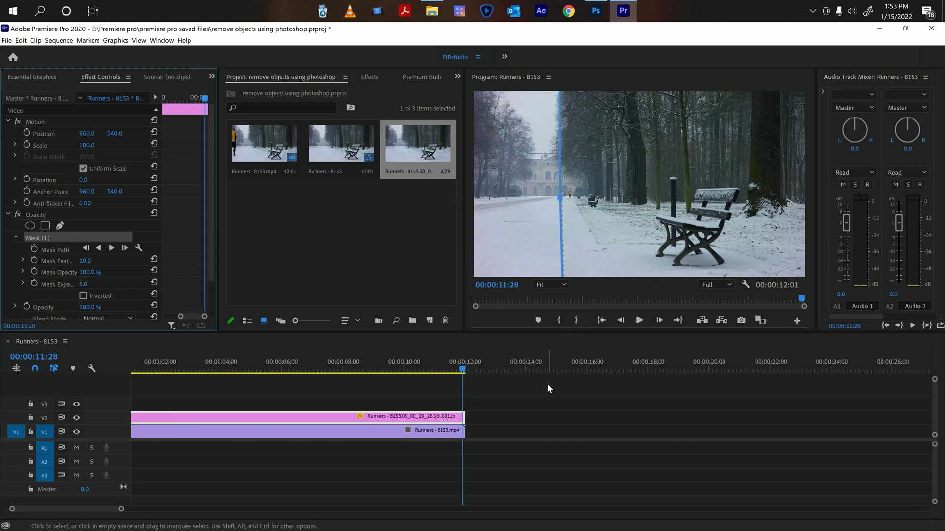
{"action": "left_click", "coordinate": [491, 407]}
{"action": "key", "text": "equal"}
{"action": "key", "text": "equal"}
{"action": "key", "text": "equal"}
{"action": "key", "text": "equal"}
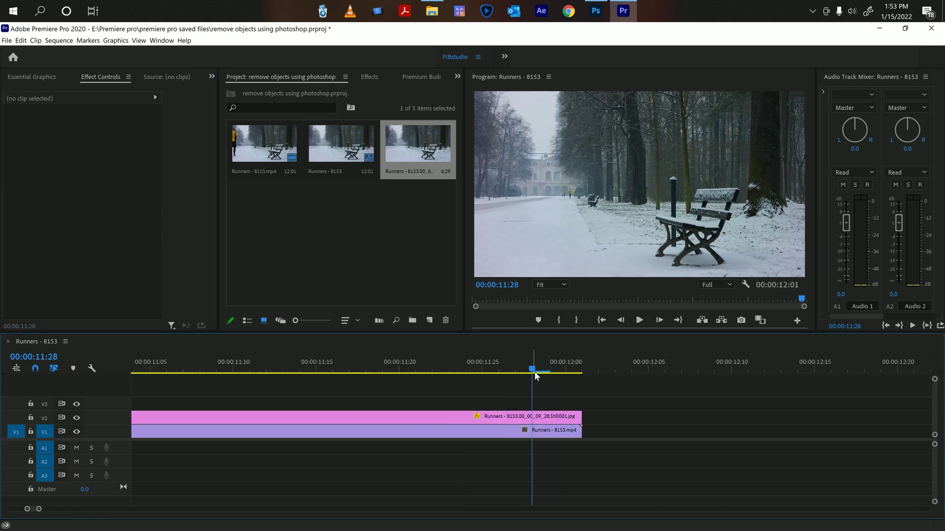
{"action": "left_click_drag", "start_coordinate": [534, 371], "coordinate": [389, 375]}
Step: Re-show the mask, adjust its edge beside the path, then play the clip's end from 11:21
{"action": "left_click", "coordinate": [405, 416]}
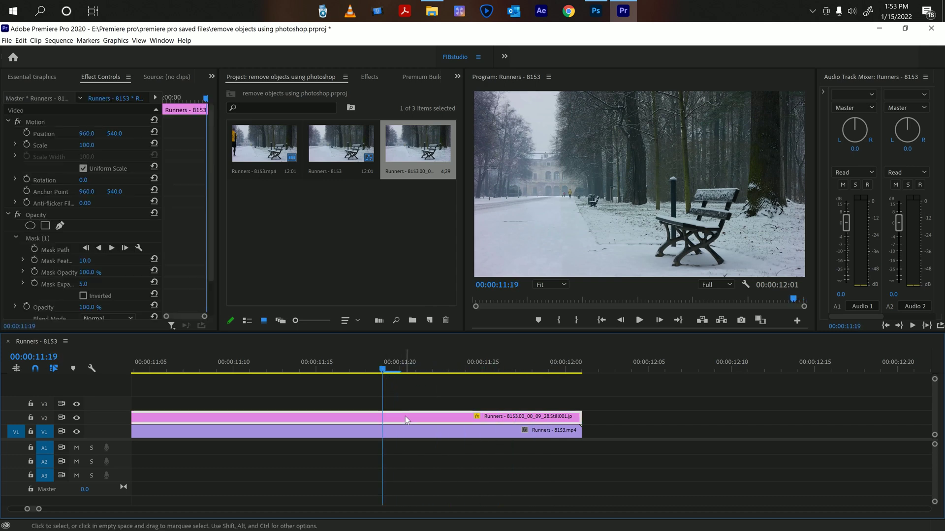
{"action": "left_click", "coordinate": [35, 238]}
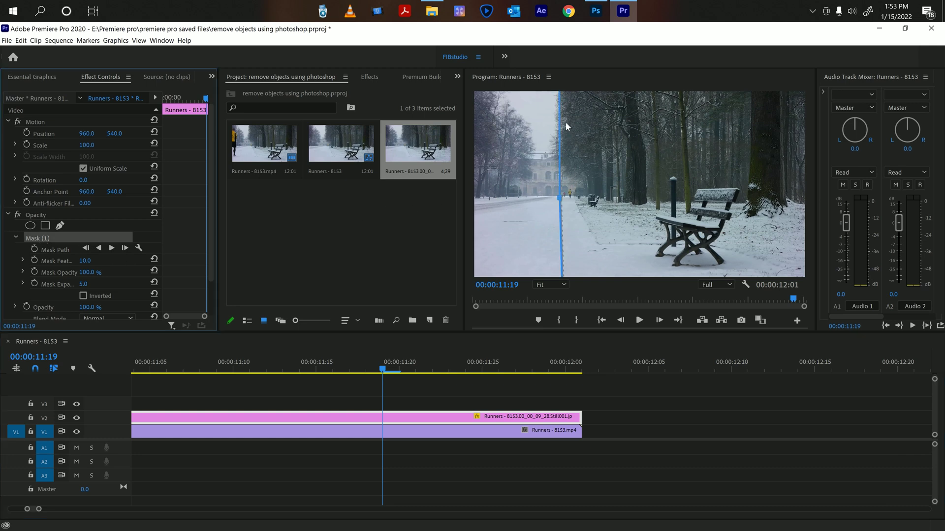
{"action": "left_click", "coordinate": [561, 199]}
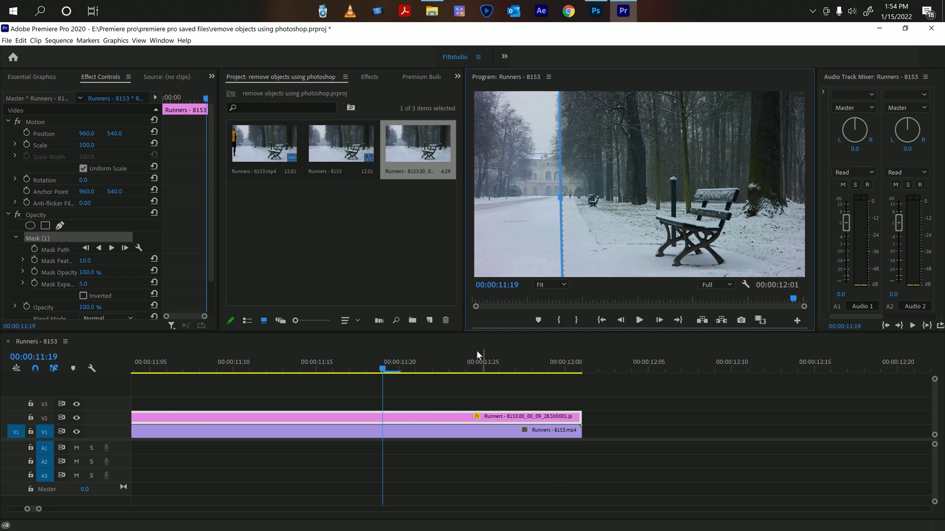
{"action": "left_click_drag", "start_coordinate": [382, 370], "coordinate": [431, 374]}
{"action": "key", "text": "space"}
{"action": "key", "text": "space"}
{"action": "key", "text": "space"}
{"action": "left_click_drag", "start_coordinate": [22, 509], "coordinate": [244, 513]}
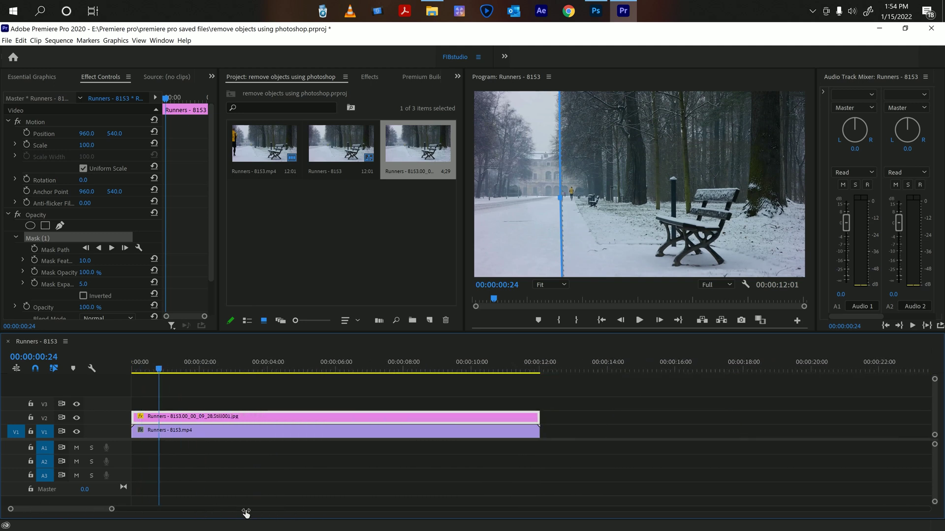
{"action": "left_click", "coordinate": [493, 369]}
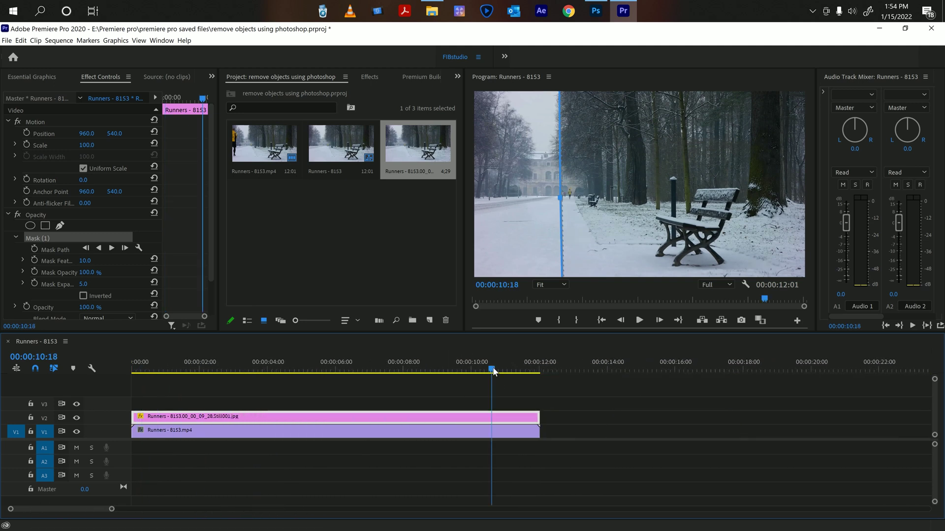
{"action": "left_click_drag", "start_coordinate": [494, 368], "coordinate": [457, 371]}
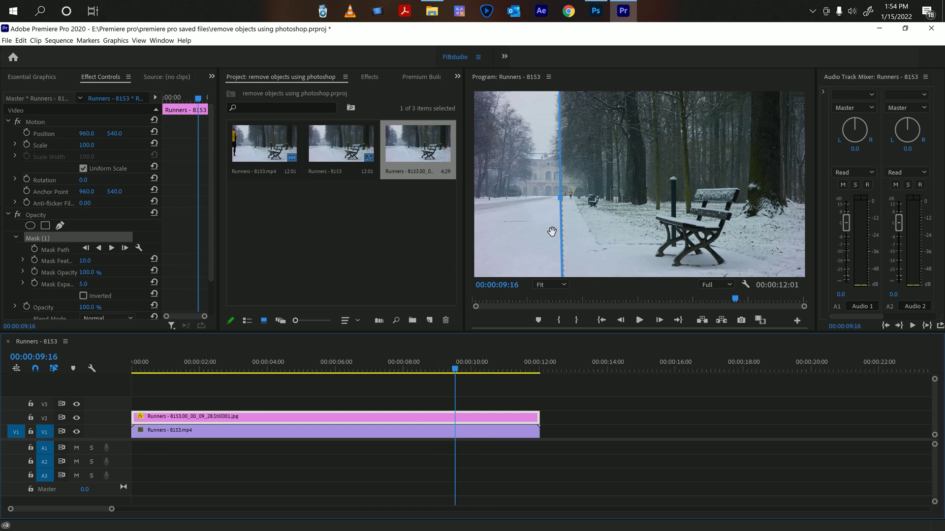
{"action": "left_click", "coordinate": [561, 201]}
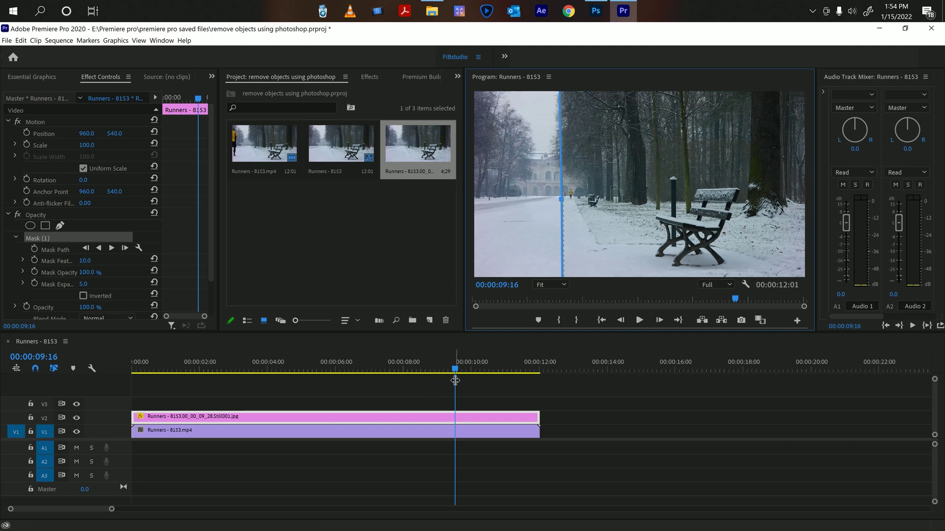
{"action": "left_click", "coordinate": [457, 371]}
{"action": "left_click_drag", "start_coordinate": [457, 373], "coordinate": [525, 373]}
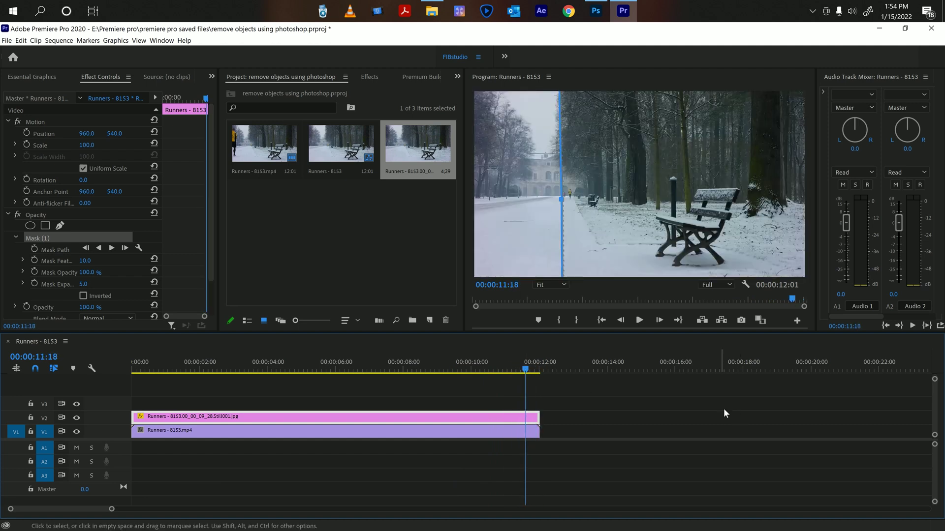
{"action": "left_click", "coordinate": [605, 403]}
{"action": "key", "text": "space"}
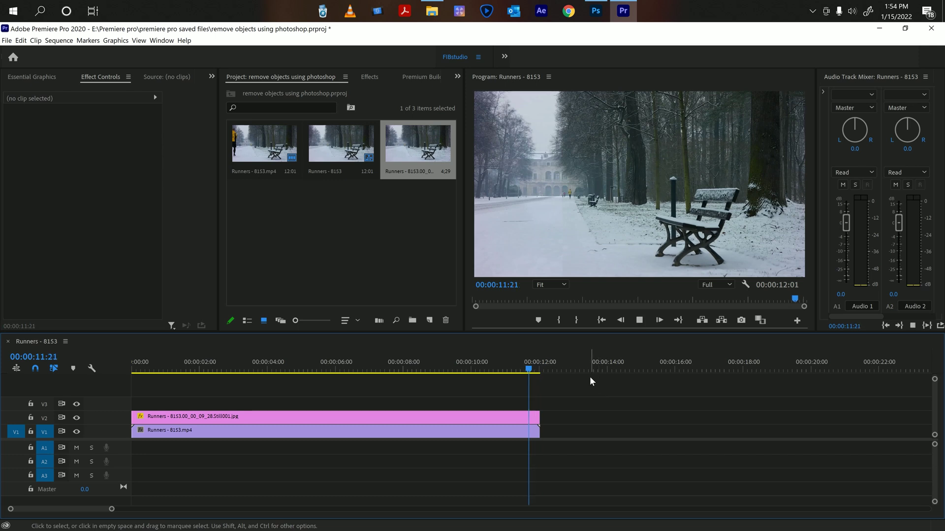
{"action": "left_click", "coordinate": [453, 370]}
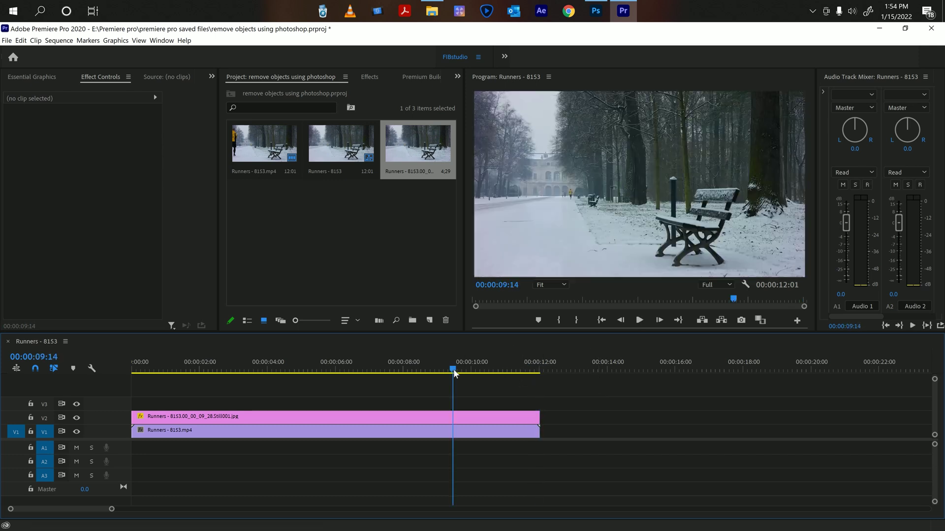
{"action": "key", "text": "space"}
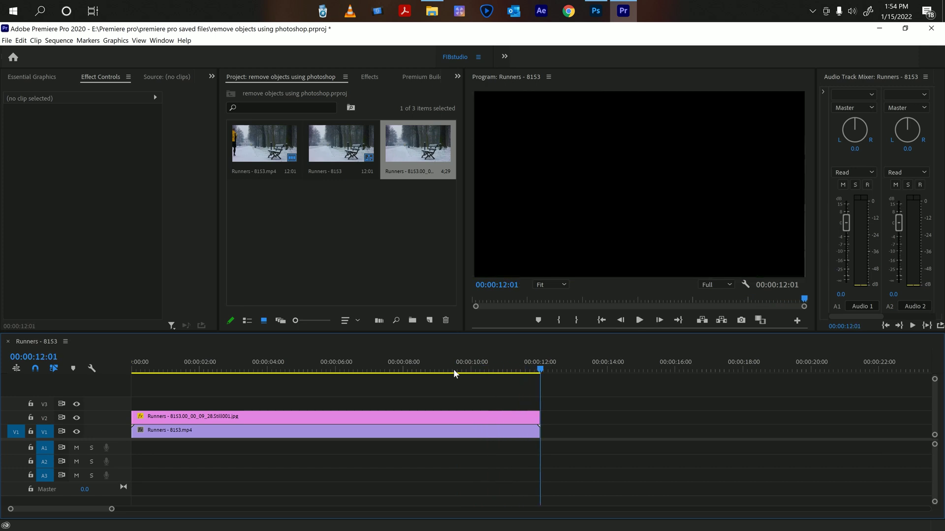
{"action": "left_click_drag", "start_coordinate": [450, 373], "coordinate": [461, 373]}
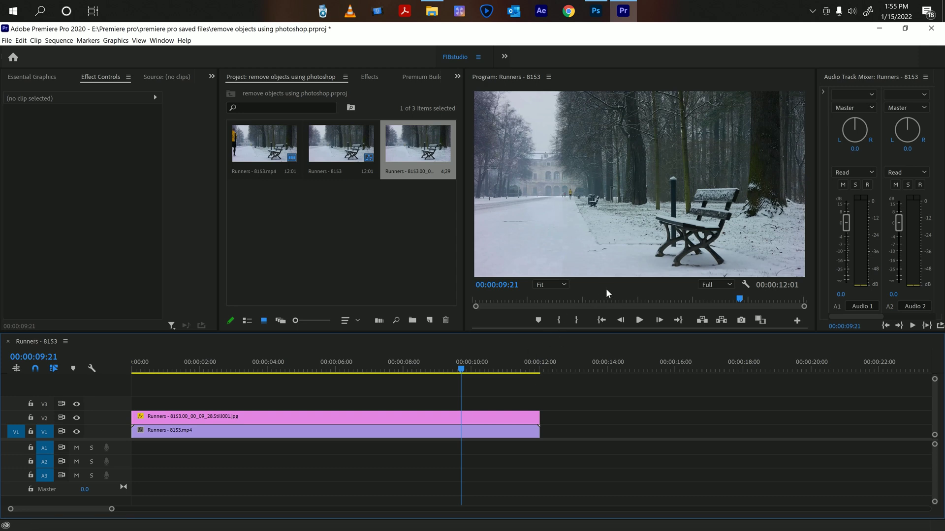
{"action": "key", "text": "space"}
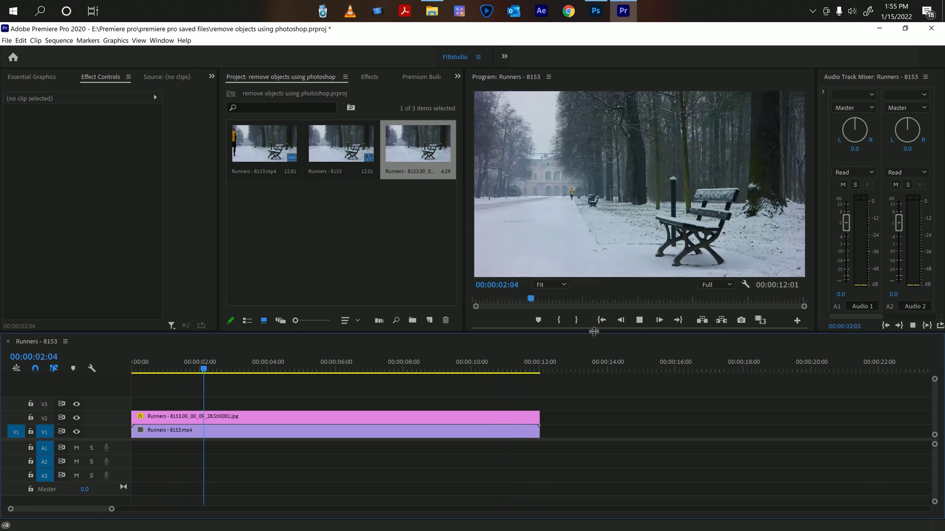
{"action": "key", "text": "space"}
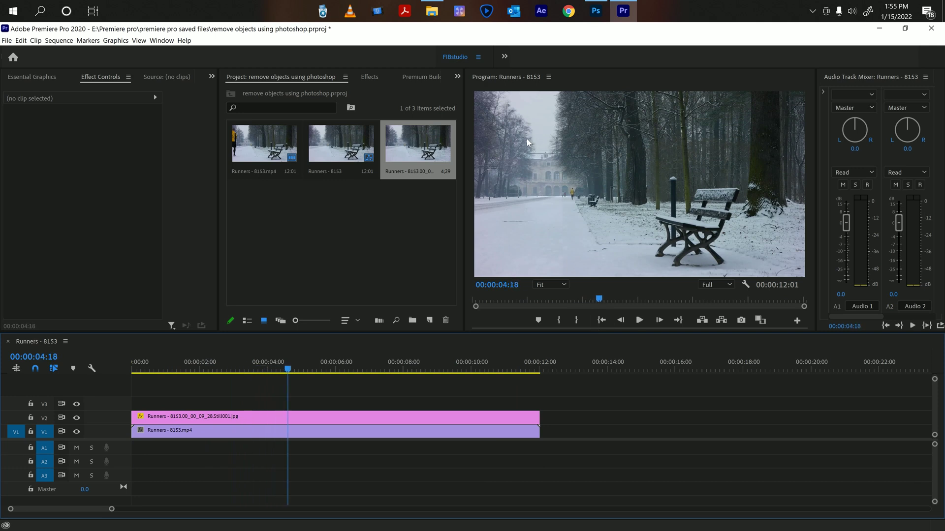